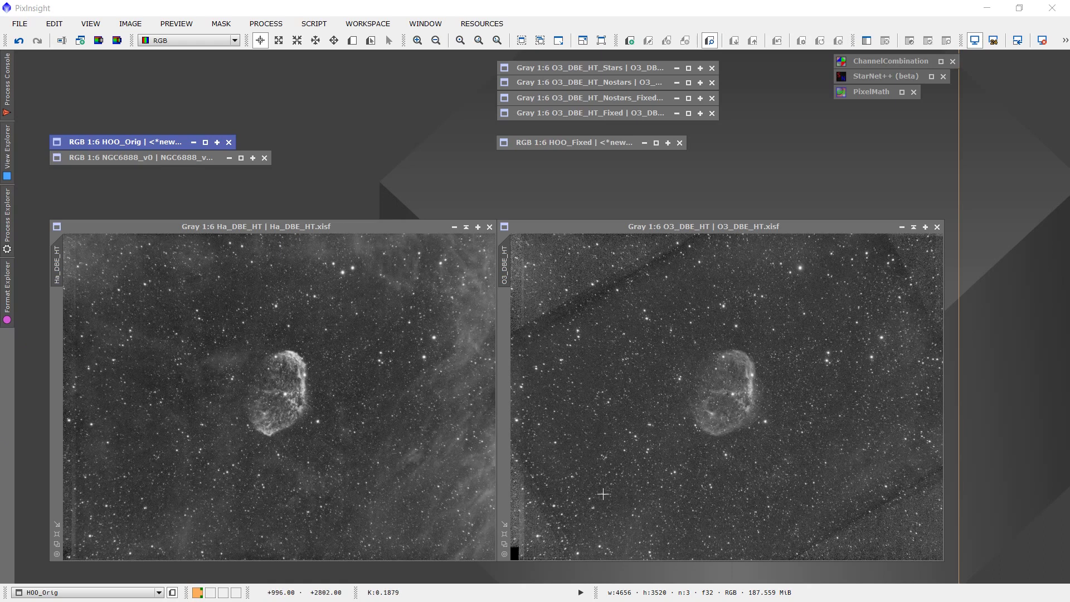
Make O3_DBE_HT the active view and open the saved ChannelCombination settings
{"action": "left_click", "coordinate": [704, 231]}
{"action": "left_click", "coordinate": [815, 235]}
{"action": "left_click", "coordinate": [875, 63]}
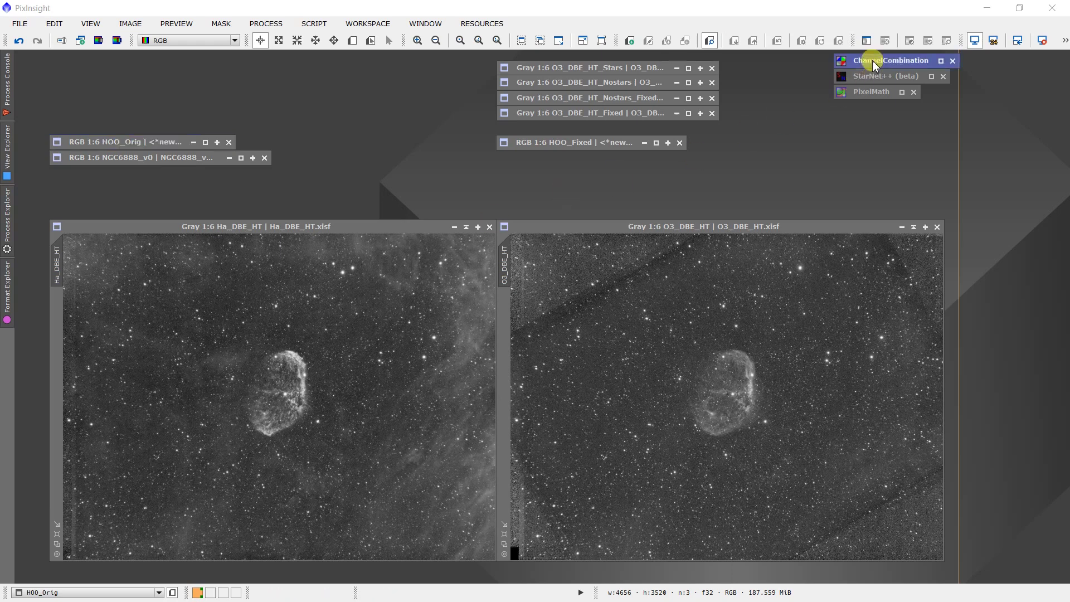
{"action": "double_click", "coordinate": [874, 62]}
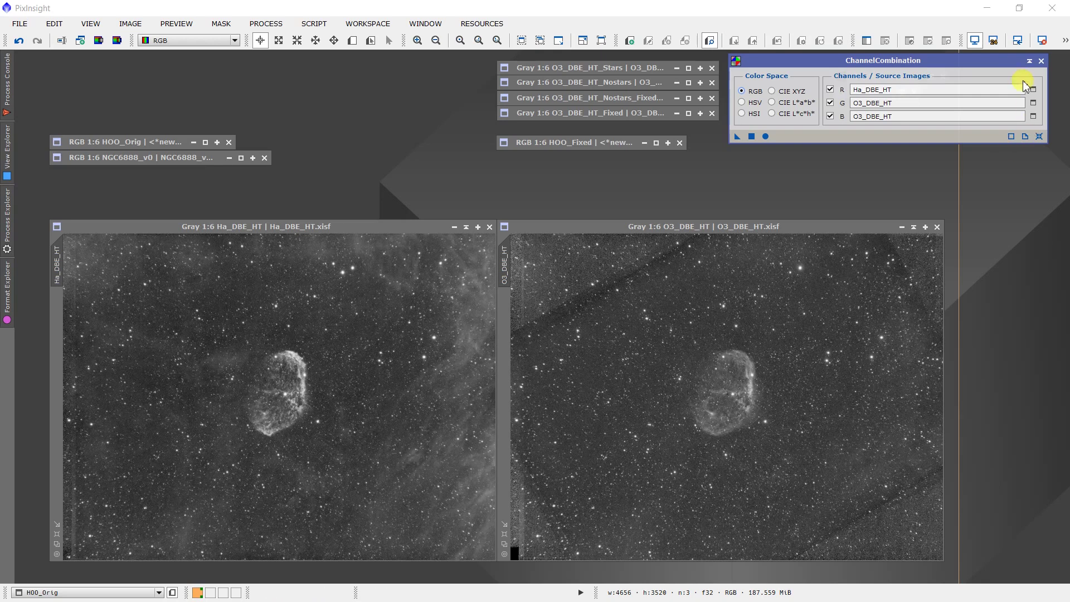
Put ChannelCombination away, open HOO_Orig, and duplicate O3_DBE_HT as a clone
{"action": "left_click_drag", "start_coordinate": [1041, 65], "coordinate": [1020, 66]}
{"action": "left_click", "coordinate": [1021, 63]}
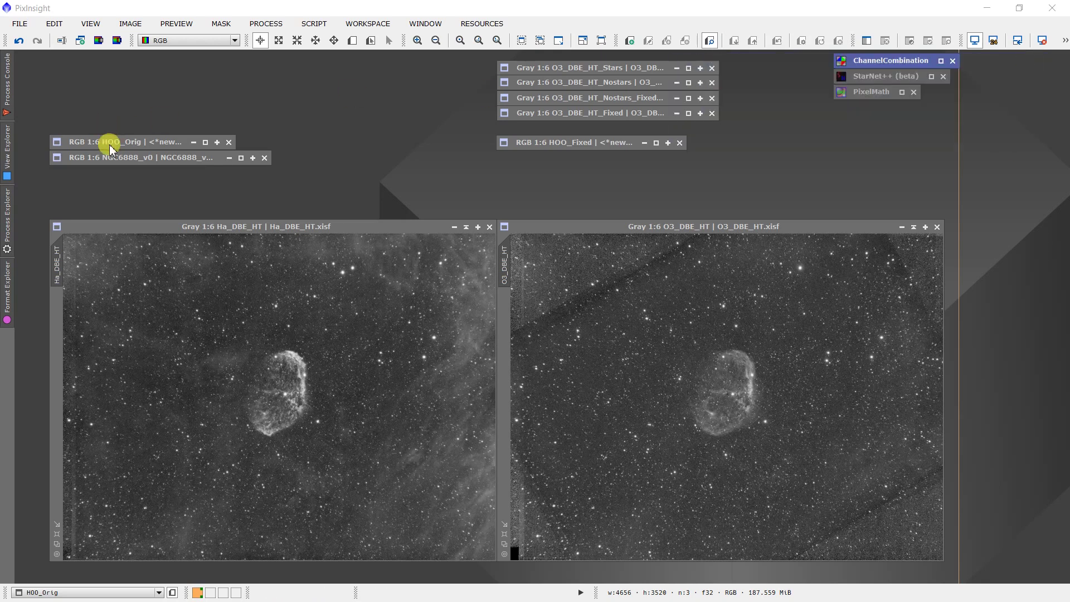
{"action": "double_click", "coordinate": [110, 143]}
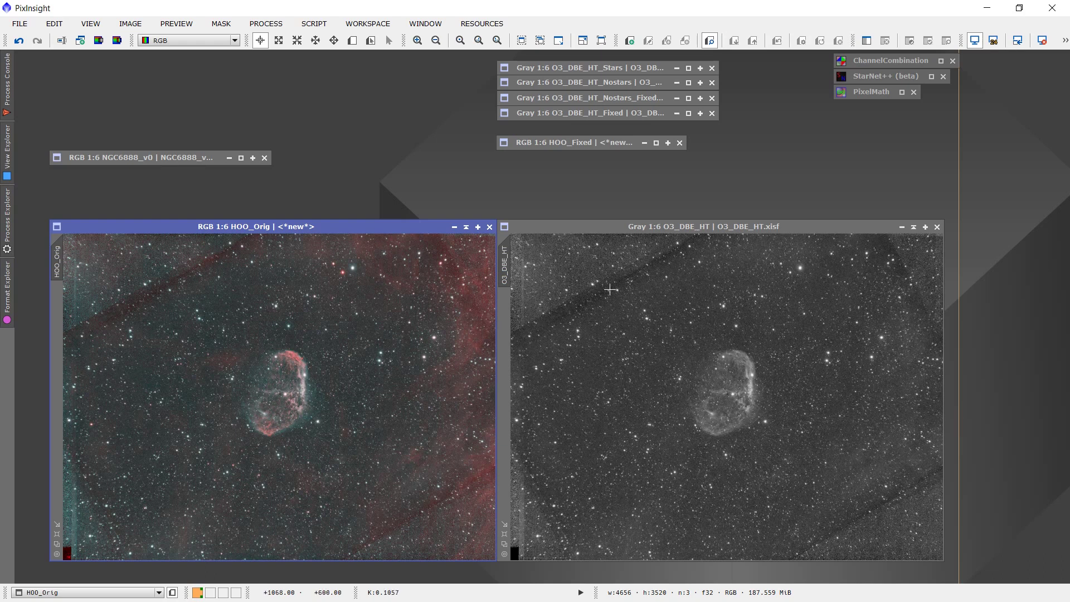
{"action": "mouse_move", "coordinate": [501, 251]}
{"action": "left_mouse_down"}
{"action": "mouse_move", "coordinate": [541, 263]}
{"action": "mouse_move", "coordinate": [586, 303]}
{"action": "mouse_move", "coordinate": [619, 291]}
{"action": "mouse_move", "coordinate": [210, 277]}
{"action": "mouse_move", "coordinate": [78, 232]}
{"action": "mouse_move", "coordinate": [87, 227]}
{"action": "left_mouse_up"}
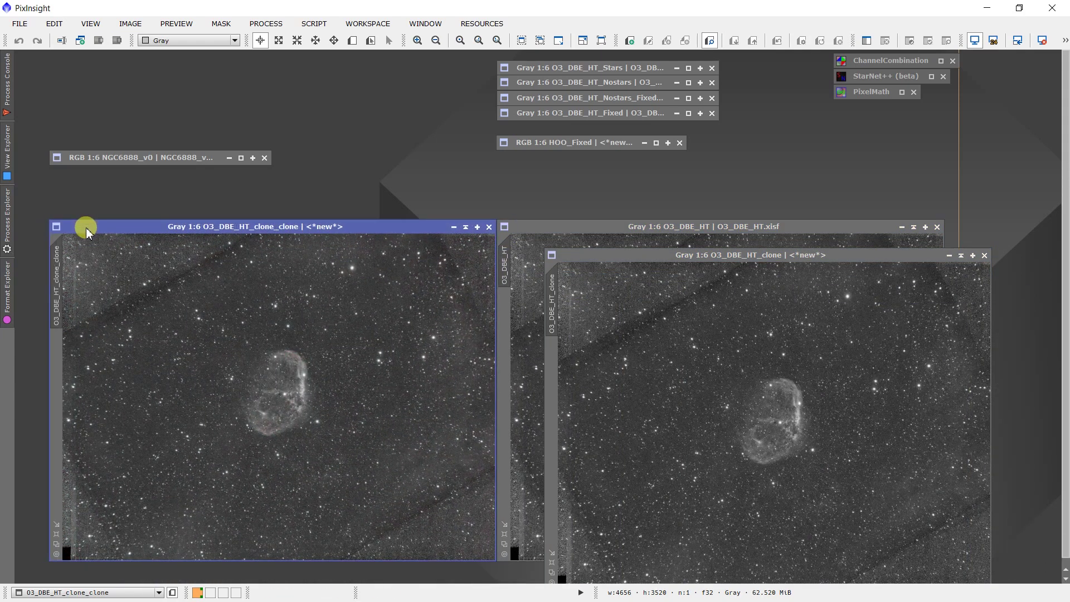
Run StarNet++ with Create starmask on O3_DBE_HT_clone and open the O3_DBE_HT_Stars image
{"action": "left_click_drag", "start_coordinate": [597, 256], "coordinate": [109, 233]}
{"action": "double_click", "coordinate": [864, 76]}
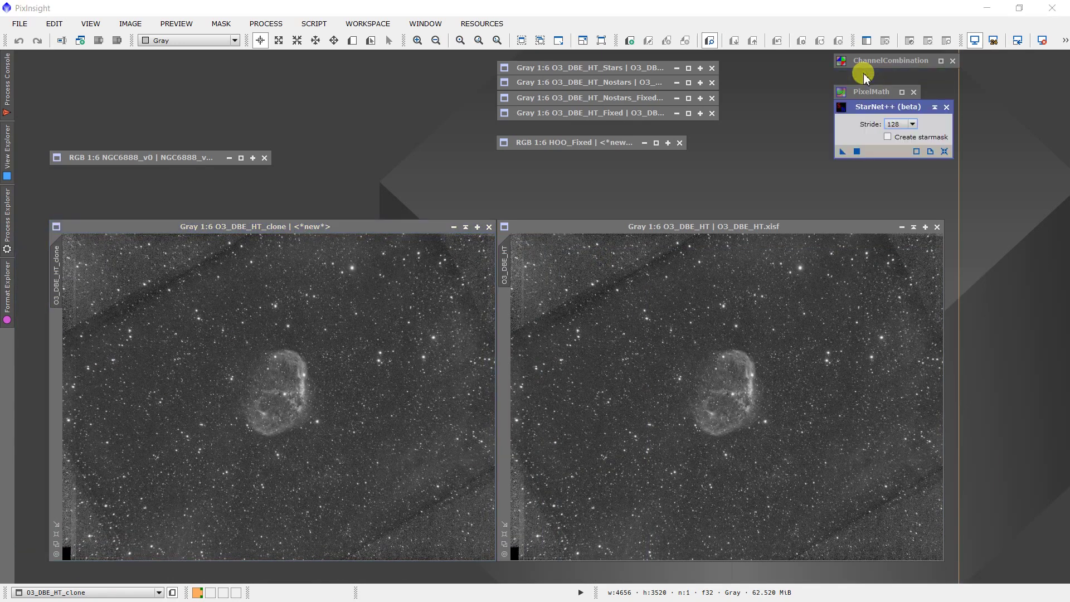
{"action": "left_click", "coordinate": [888, 137]}
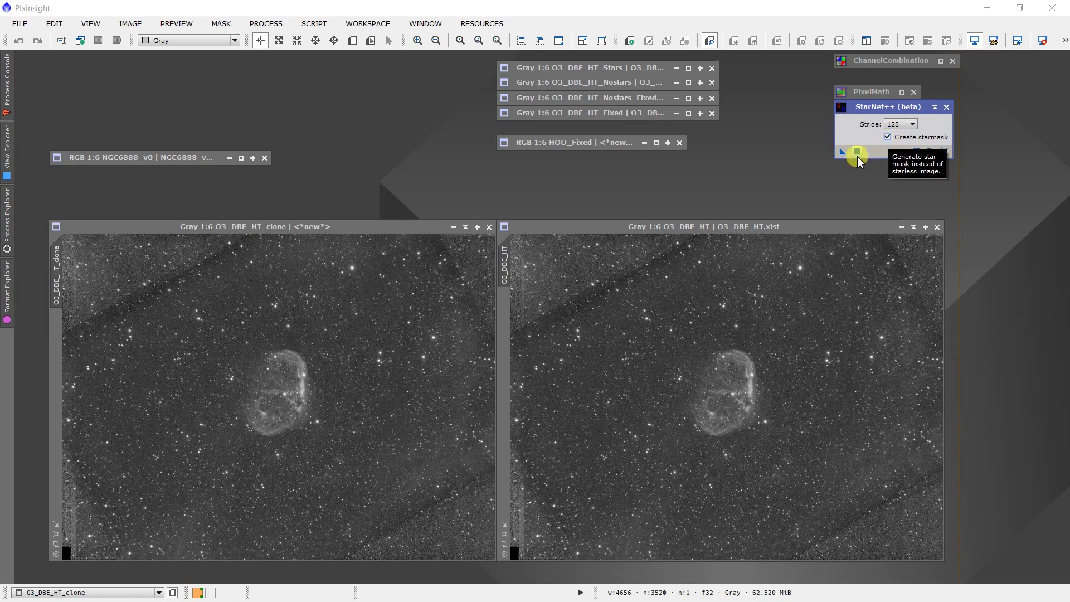
{"action": "mouse_move", "coordinate": [843, 151]}
{"action": "left_mouse_down"}
{"action": "mouse_move", "coordinate": [352, 385]}
{"action": "mouse_move", "coordinate": [834, 152]}
{"action": "left_mouse_up"}
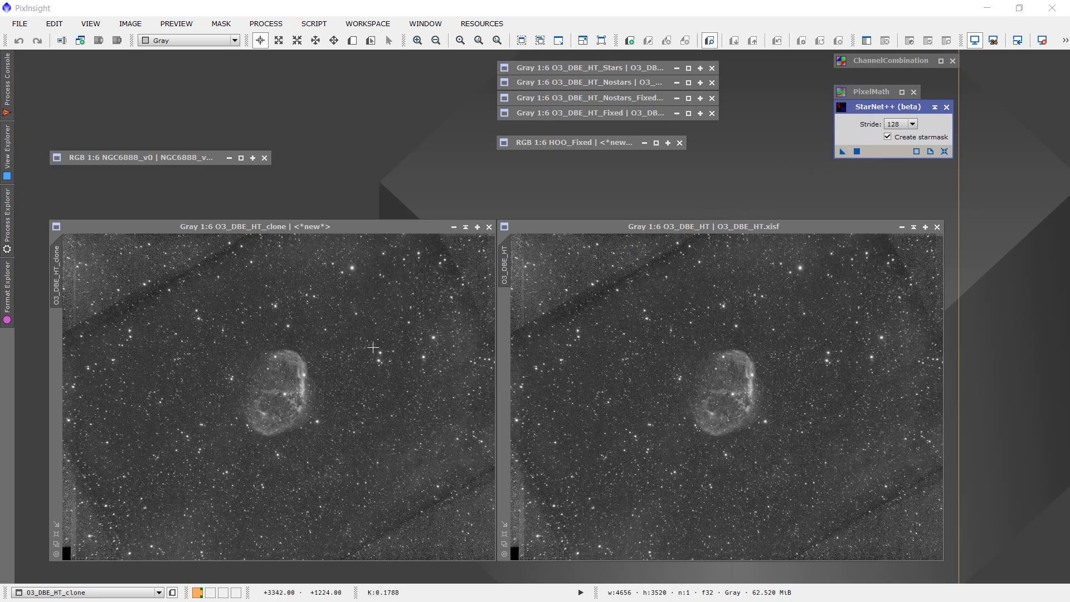
{"action": "double_click", "coordinate": [583, 68]}
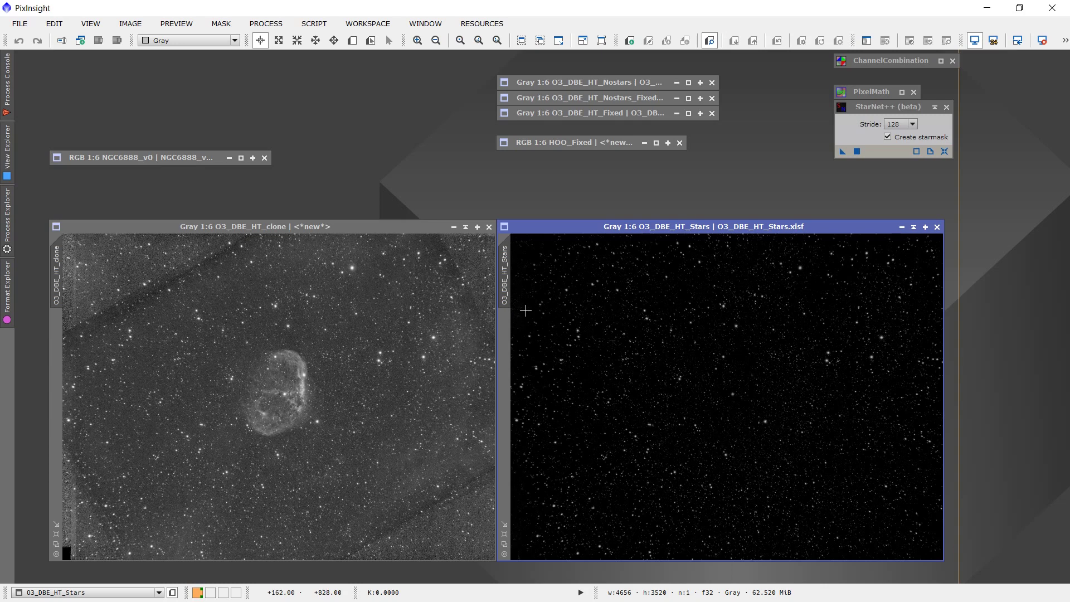
Run StarNet++ without star mask on O3_DBE_HT_clone_clone, open O3_DBE_HT_Nostars, and put StarNet++ away
{"action": "left_click", "coordinate": [874, 109]}
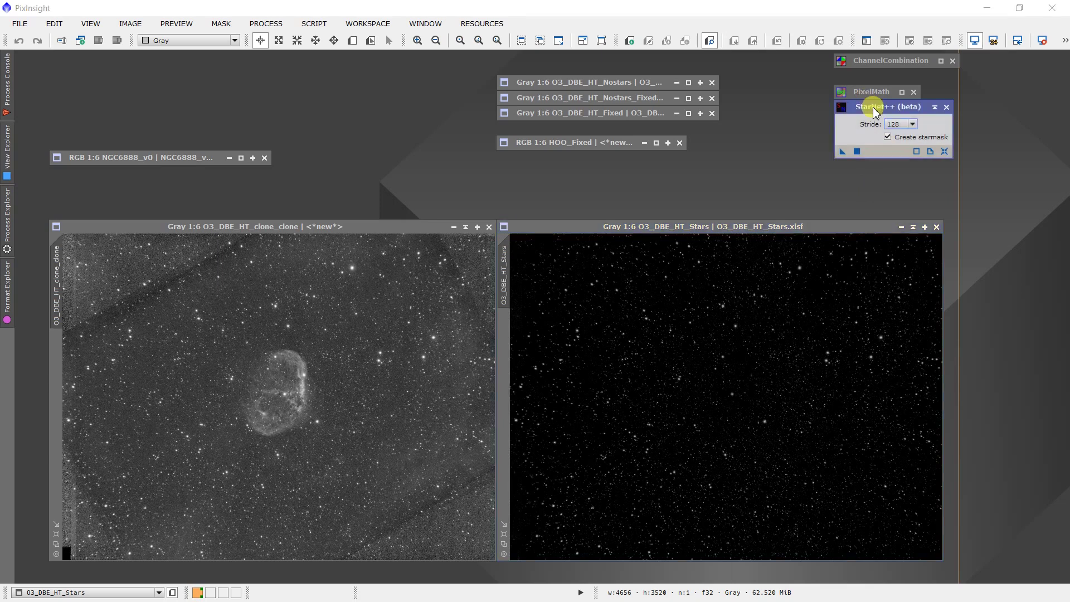
{"action": "left_click", "coordinate": [888, 137]}
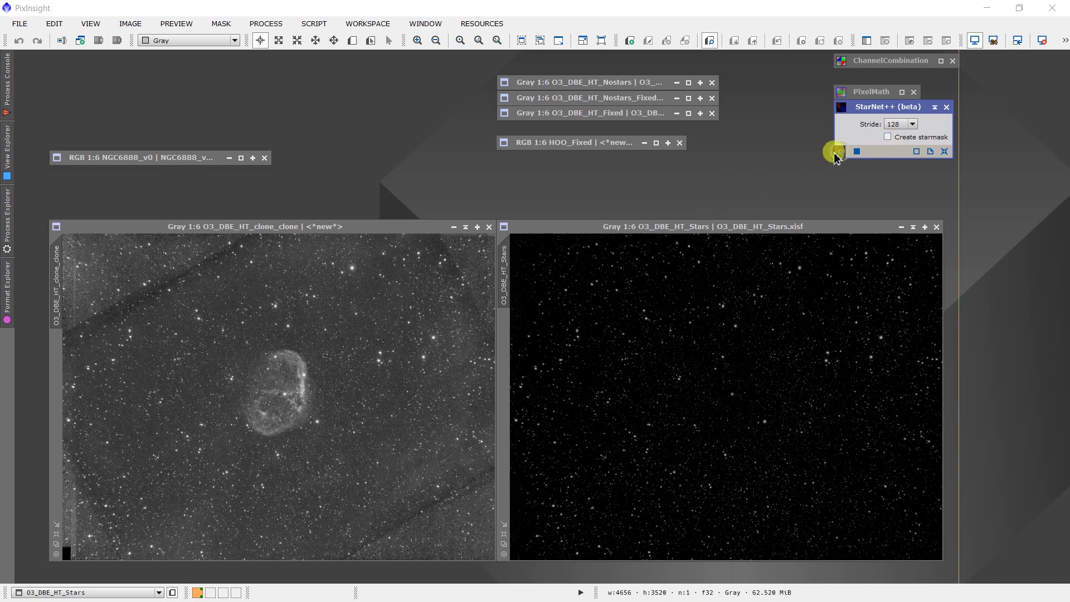
{"action": "mouse_move", "coordinate": [837, 157]}
{"action": "left_mouse_down"}
{"action": "mouse_move", "coordinate": [447, 334]}
{"action": "mouse_move", "coordinate": [841, 148]}
{"action": "left_mouse_up"}
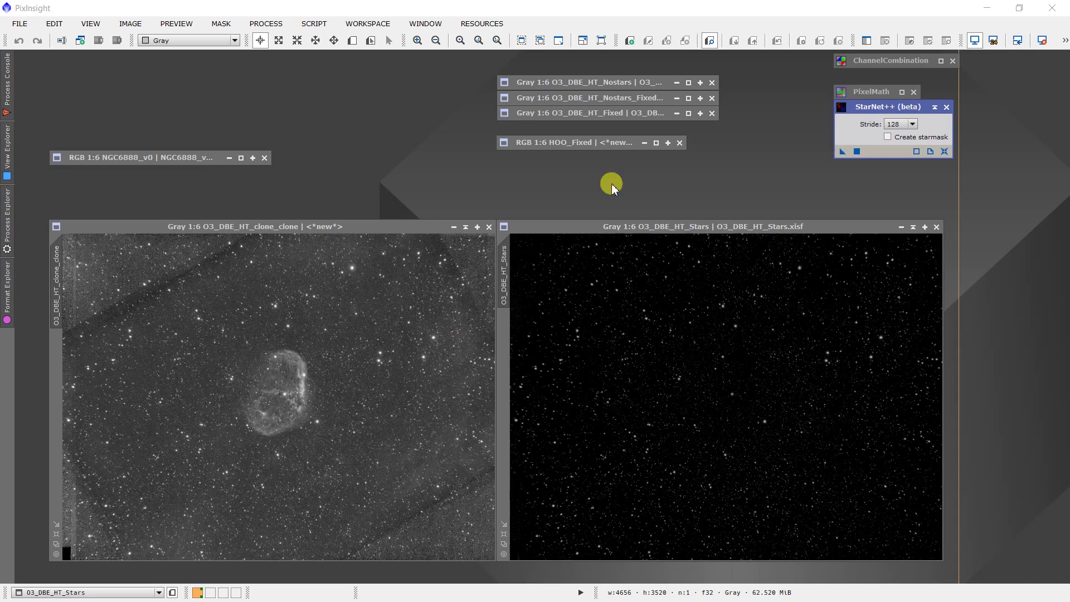
{"action": "double_click", "coordinate": [598, 76]}
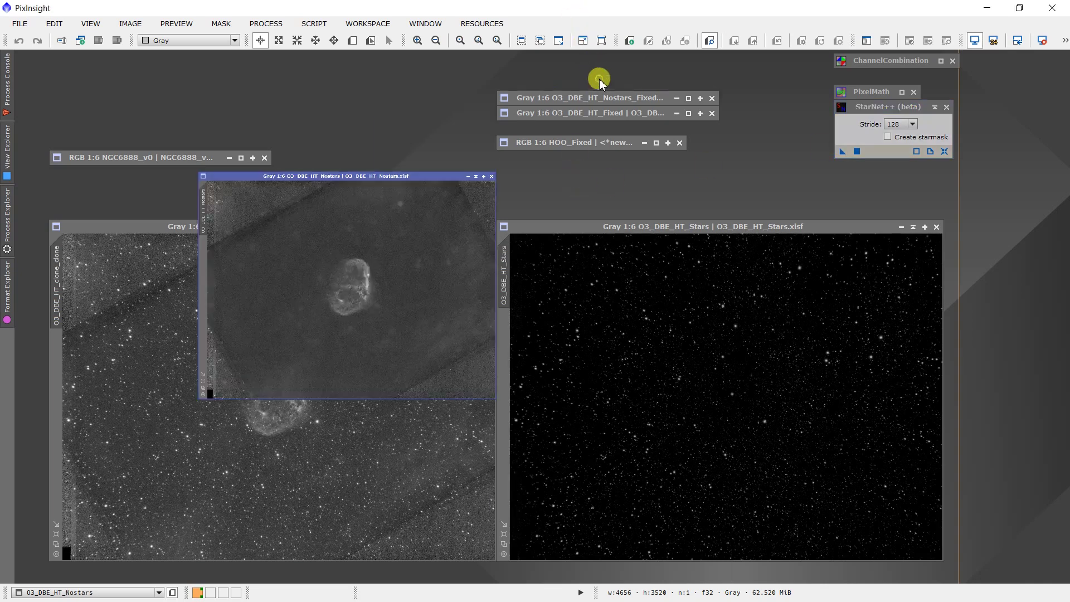
{"action": "left_click", "coordinate": [495, 302]}
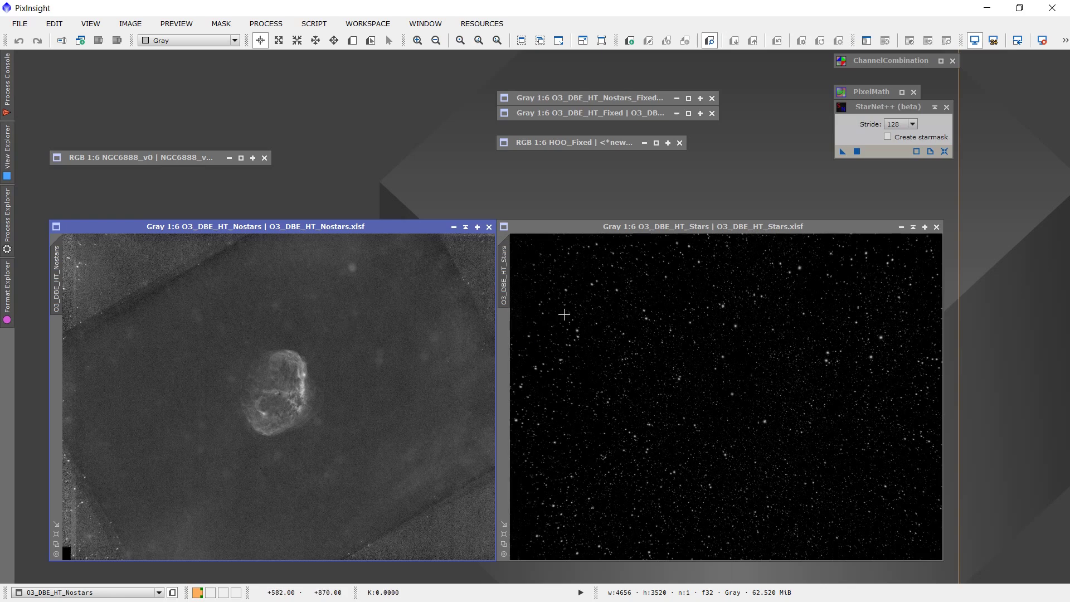
{"action": "left_click", "coordinate": [935, 107]}
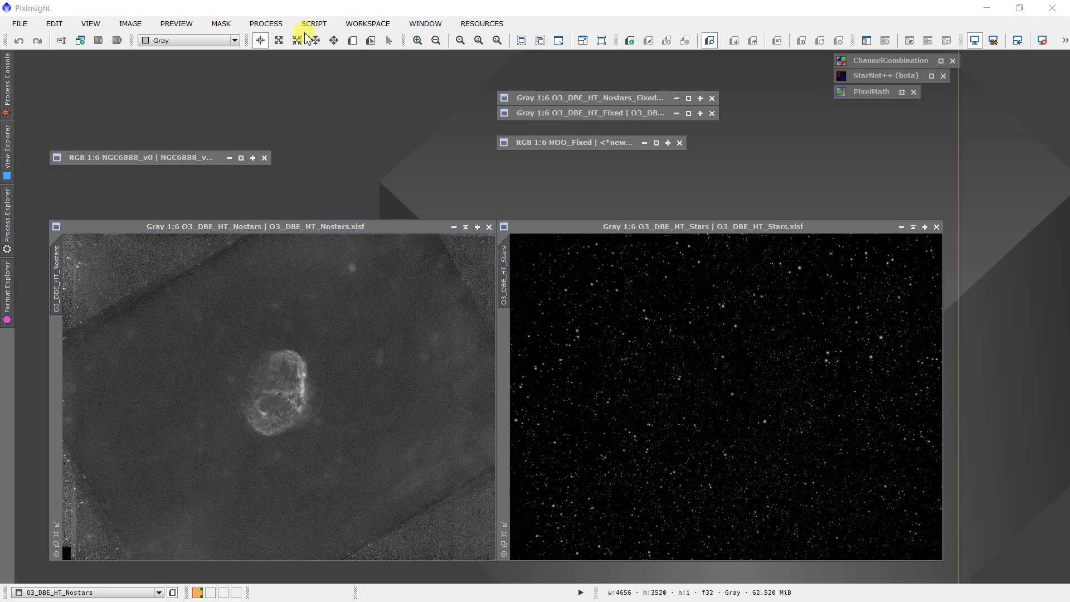
Set up CloneStamp with radius 50, opacity about 0.17 and softness 0.76
{"action": "left_click", "coordinate": [266, 23]}
{"action": "mouse_move", "coordinate": [298, 44]}
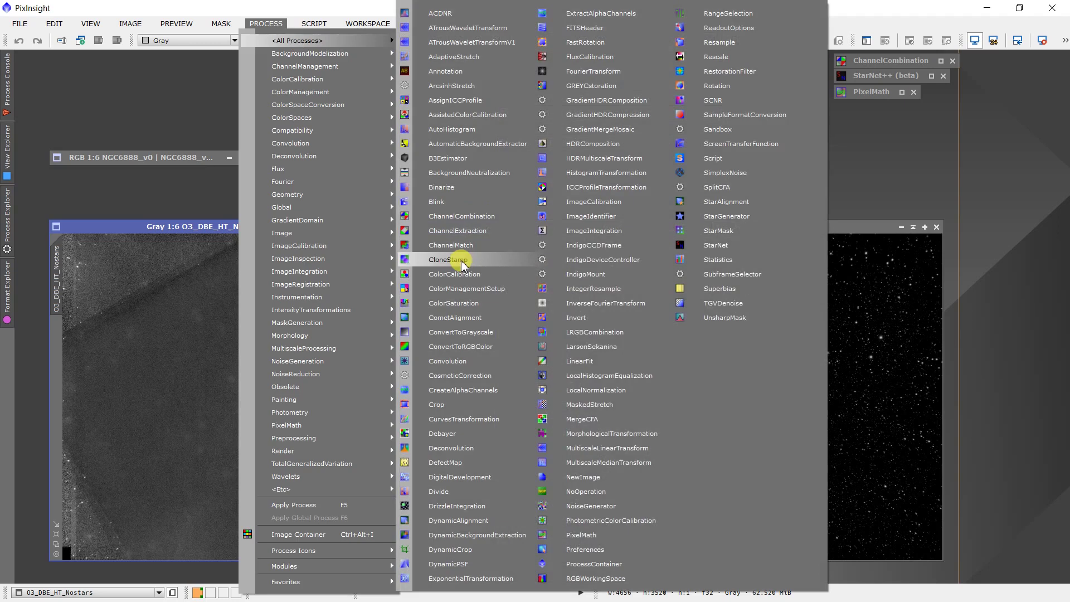
{"action": "left_click", "coordinate": [454, 260]}
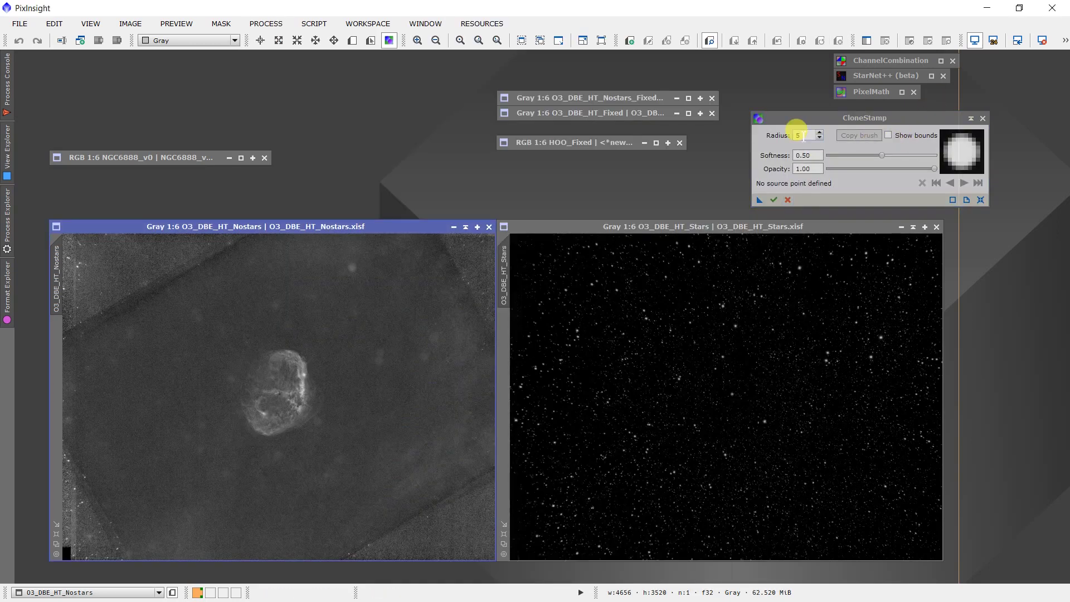
{"action": "left_click", "coordinate": [802, 136]}
{"action": "type", "text": "0"}
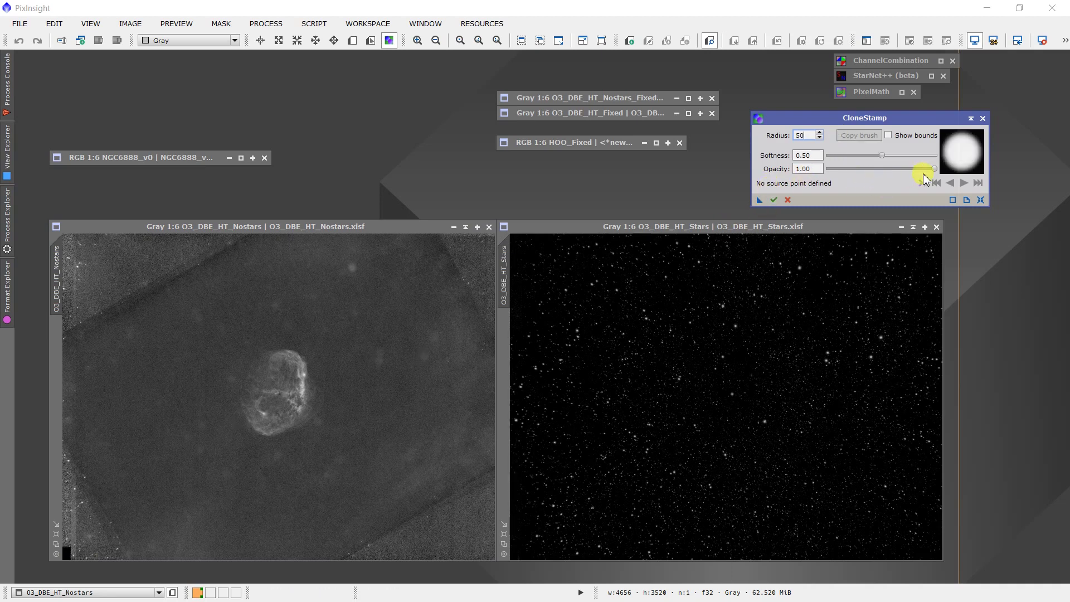
{"action": "left_click_drag", "start_coordinate": [935, 168], "coordinate": [848, 171]}
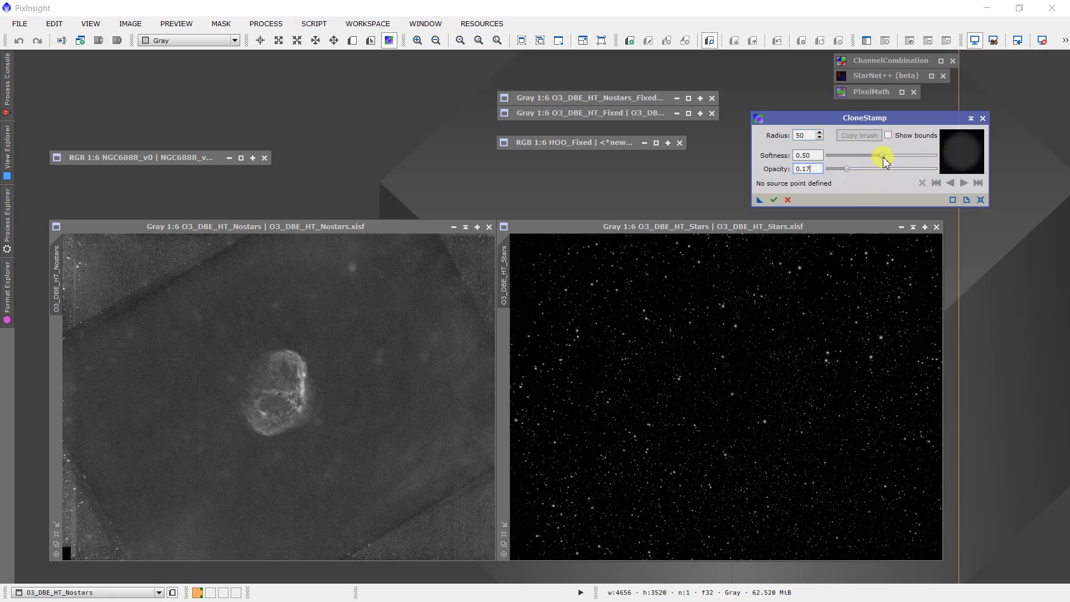
{"action": "left_click_drag", "start_coordinate": [883, 156], "coordinate": [911, 157]}
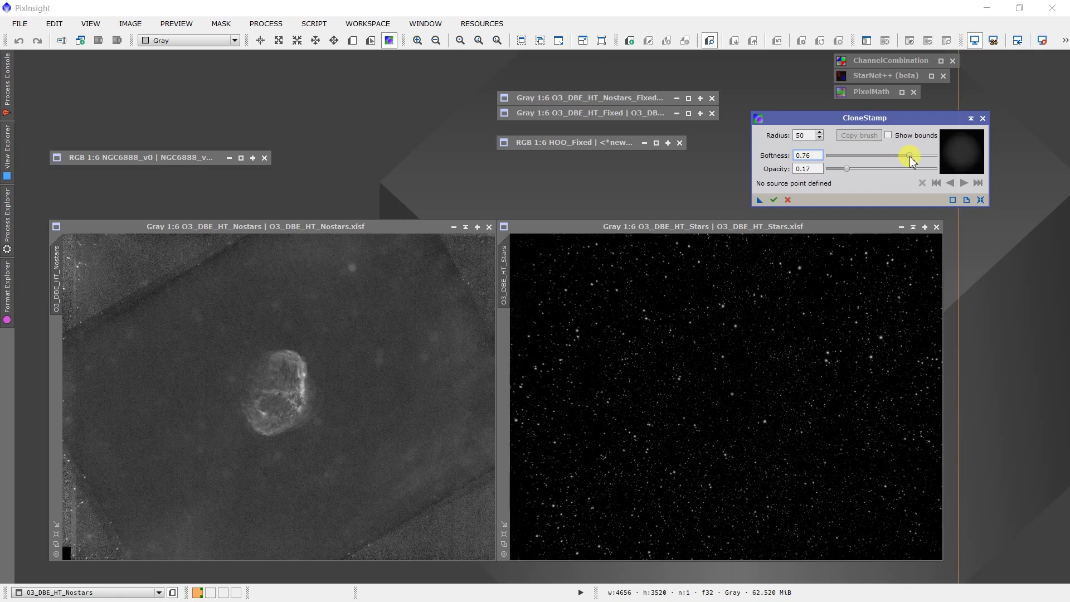
Stamp clean background over right-edge artifacts on O3_DBE_HT_Nostars, apply, and begin another stamp
{"action": "left_click_drag", "start_coordinate": [754, 205], "coordinate": [658, 222]}
{"action": "left_click", "coordinate": [432, 276], "text": "ctrl"}
{"action": "left_click", "coordinate": [450, 268]}
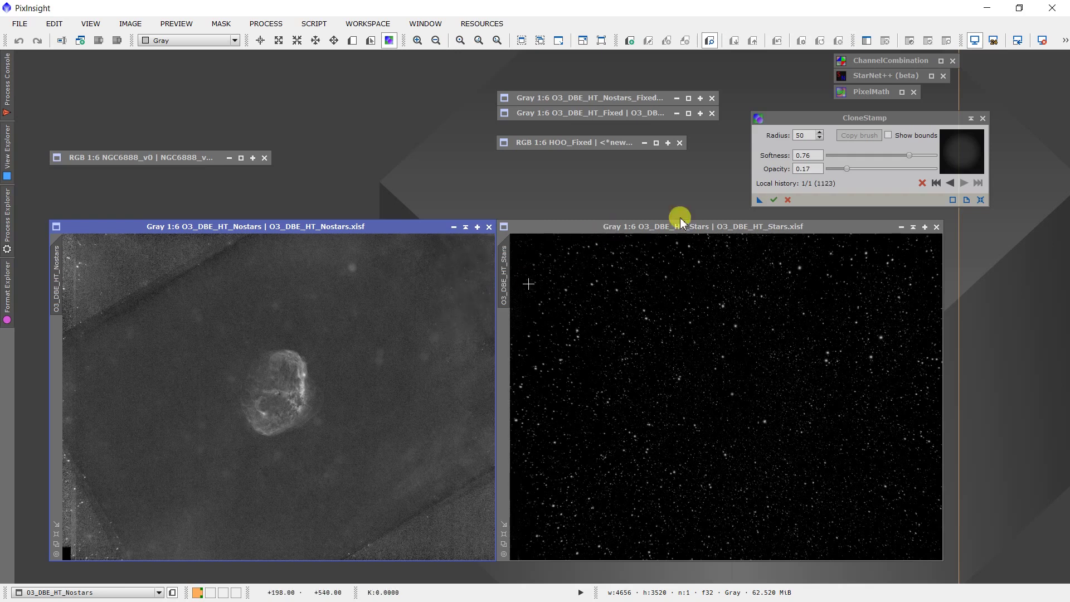
{"action": "left_click", "coordinate": [775, 200]}
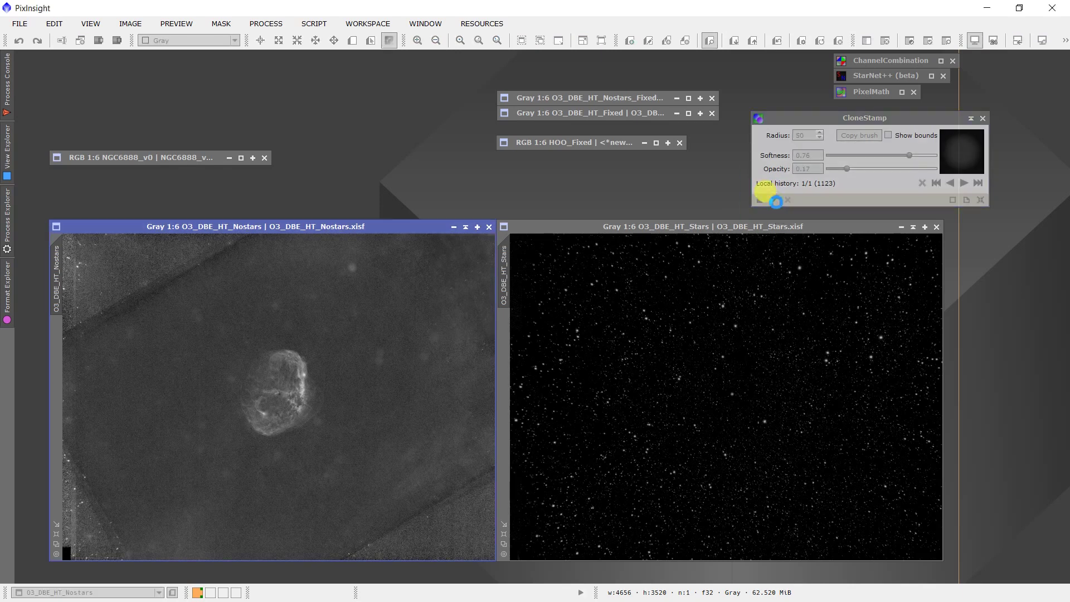
{"action": "left_click", "coordinate": [476, 311]}
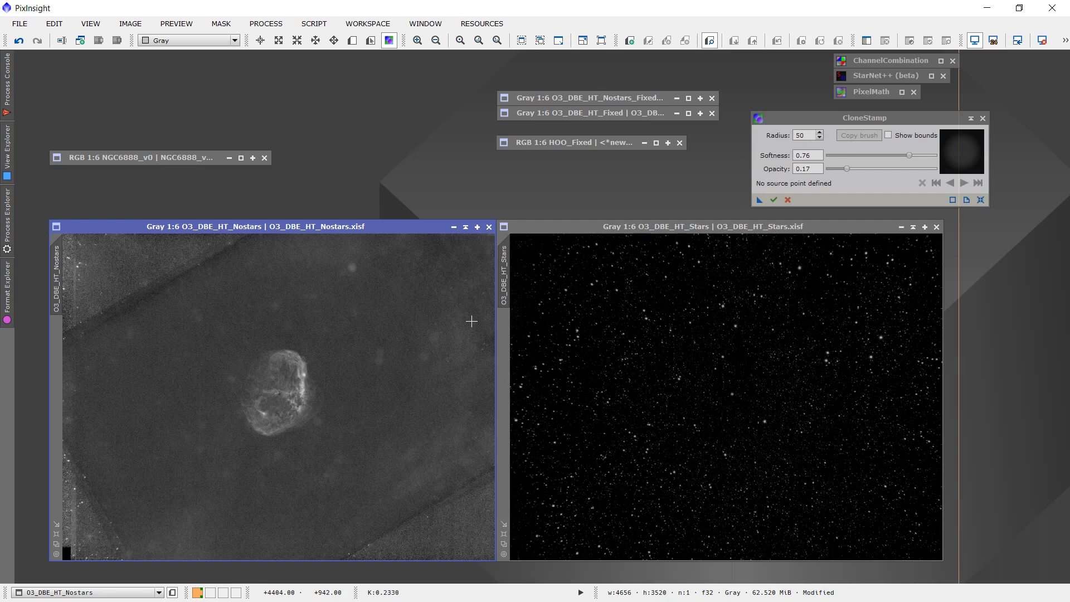
{"action": "left_click", "coordinate": [465, 322], "text": "ctrl"}
{"action": "left_click", "coordinate": [470, 304]}
Commit the pending repair, then clone background along the bright lower-right diagonal stripe
{"action": "left_click", "coordinate": [774, 200]}
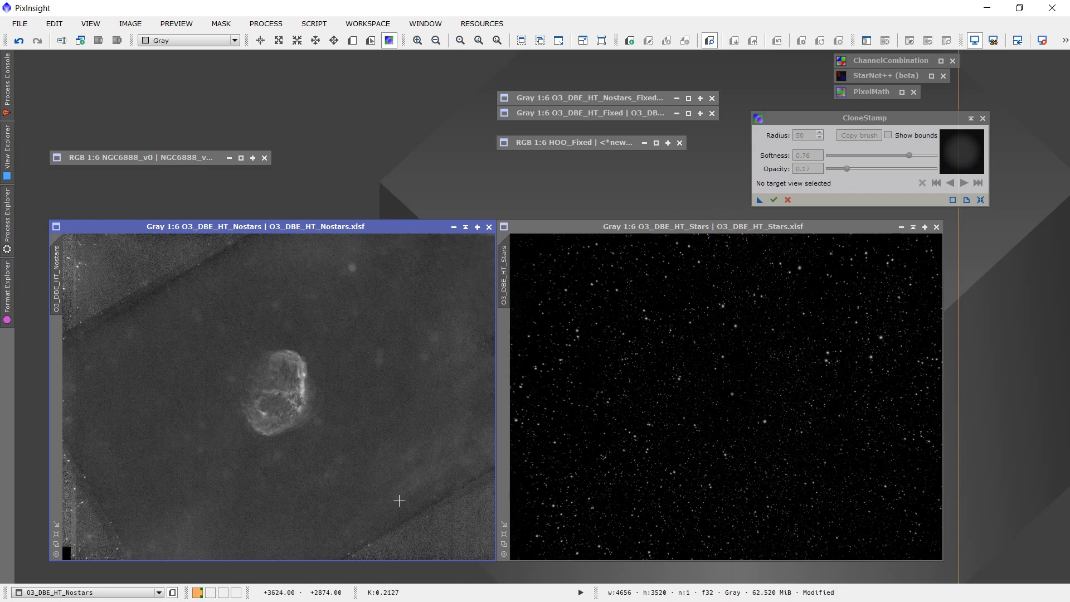
{"action": "left_click", "coordinate": [383, 503]}
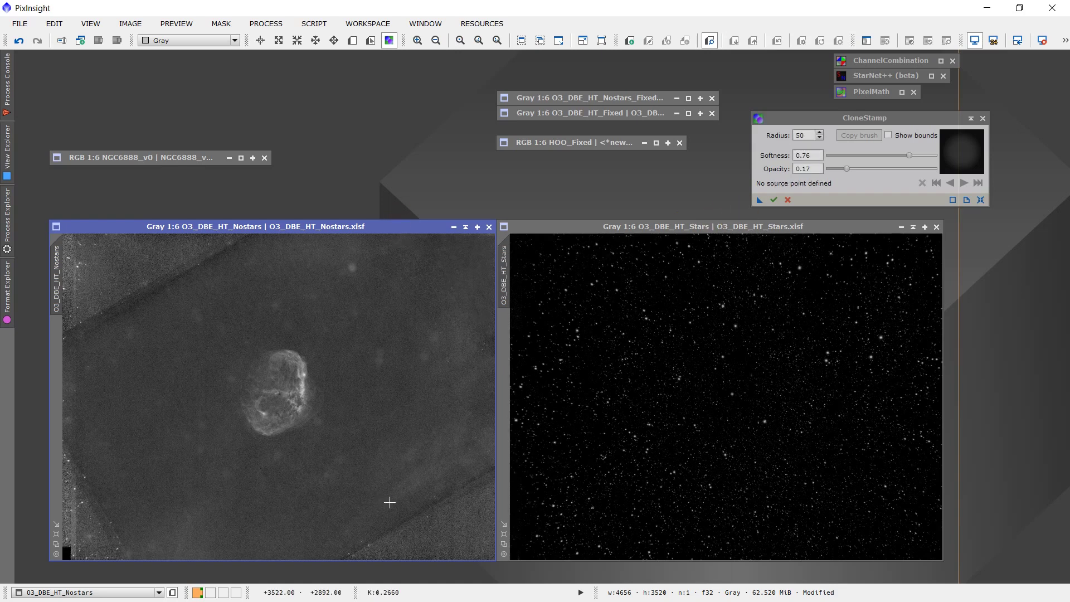
{"action": "left_click", "coordinate": [380, 510], "text": "ctrl"}
{"action": "left_click", "coordinate": [390, 527]}
{"action": "mouse_move", "coordinate": [393, 529]}
{"action": "left_mouse_down"}
{"action": "mouse_move", "coordinate": [363, 564]}
{"action": "mouse_move", "coordinate": [350, 554]}
{"action": "mouse_move", "coordinate": [399, 530]}
{"action": "mouse_move", "coordinate": [467, 465]}
{"action": "mouse_move", "coordinate": [485, 472]}
{"action": "mouse_move", "coordinate": [436, 512]}
{"action": "mouse_move", "coordinate": [469, 502]}
{"action": "mouse_move", "coordinate": [378, 548]}
{"action": "mouse_move", "coordinate": [444, 534]}
{"action": "mouse_move", "coordinate": [511, 552]}
{"action": "mouse_move", "coordinate": [435, 504]}
{"action": "mouse_move", "coordinate": [447, 500]}
{"action": "mouse_move", "coordinate": [442, 483]}
{"action": "mouse_move", "coordinate": [307, 560]}
{"action": "left_mouse_up"}
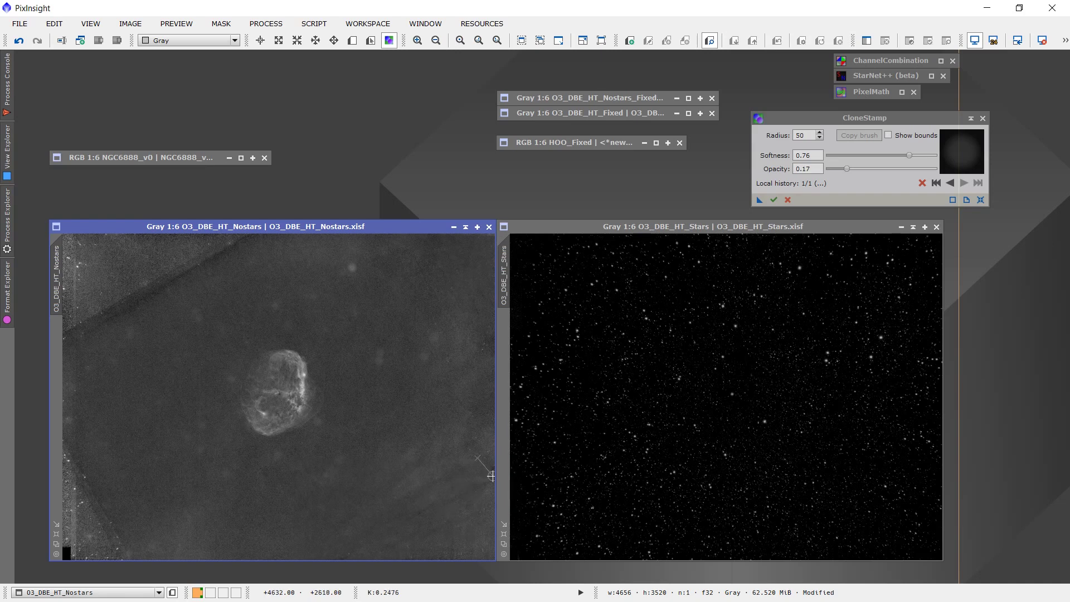
Clone background over the bright left edge of O3_DBE_HT_Nostars
{"action": "key", "text": "Escape"}
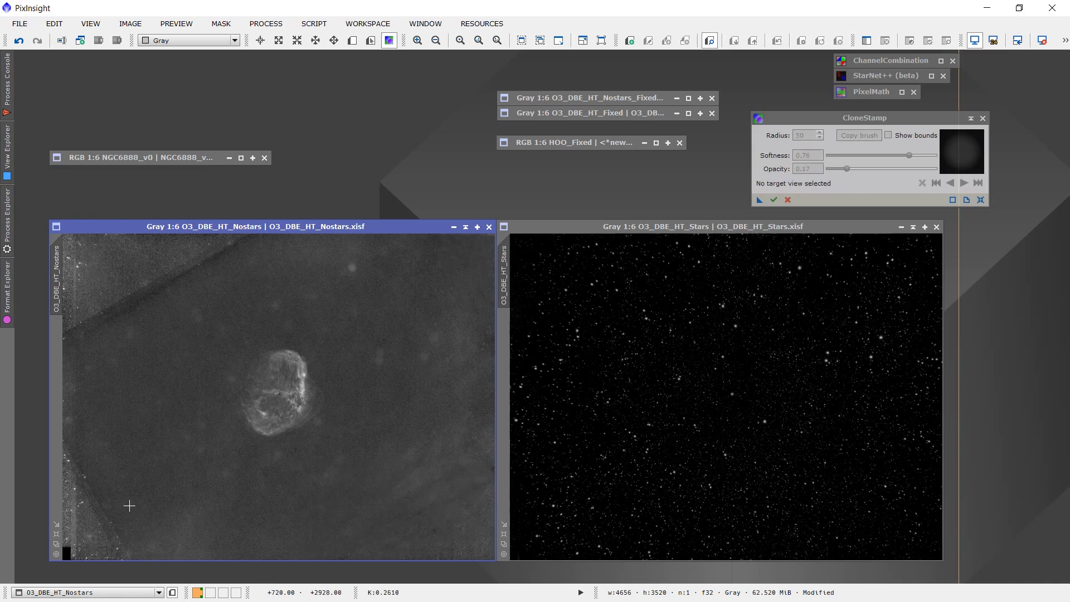
{"action": "left_click", "coordinate": [131, 505]}
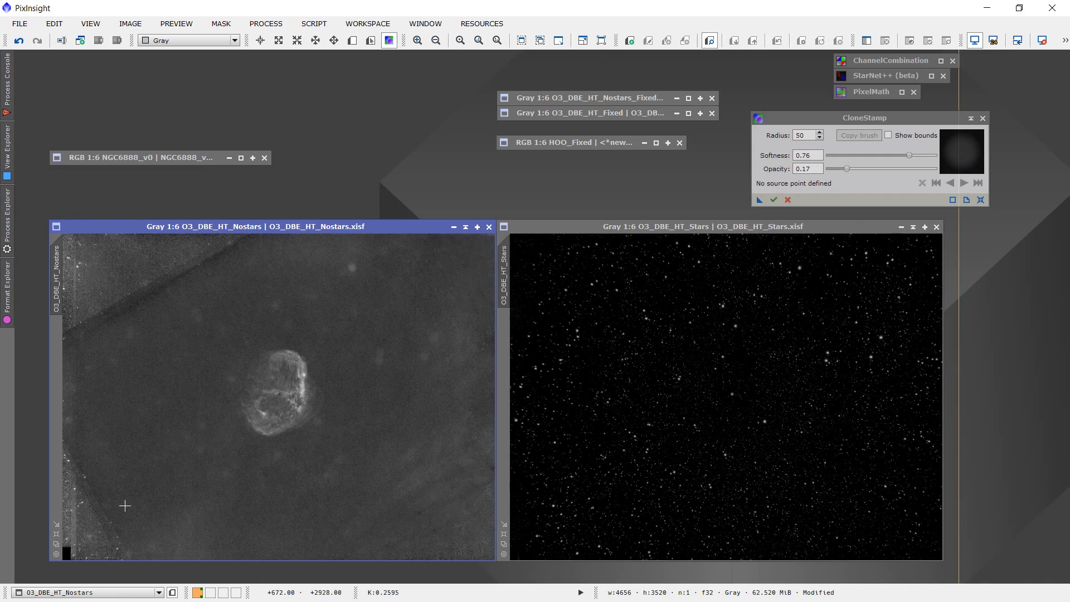
{"action": "left_click", "coordinate": [125, 505], "text": "ctrl"}
{"action": "left_click_drag", "start_coordinate": [71, 449], "coordinate": [65, 521]}
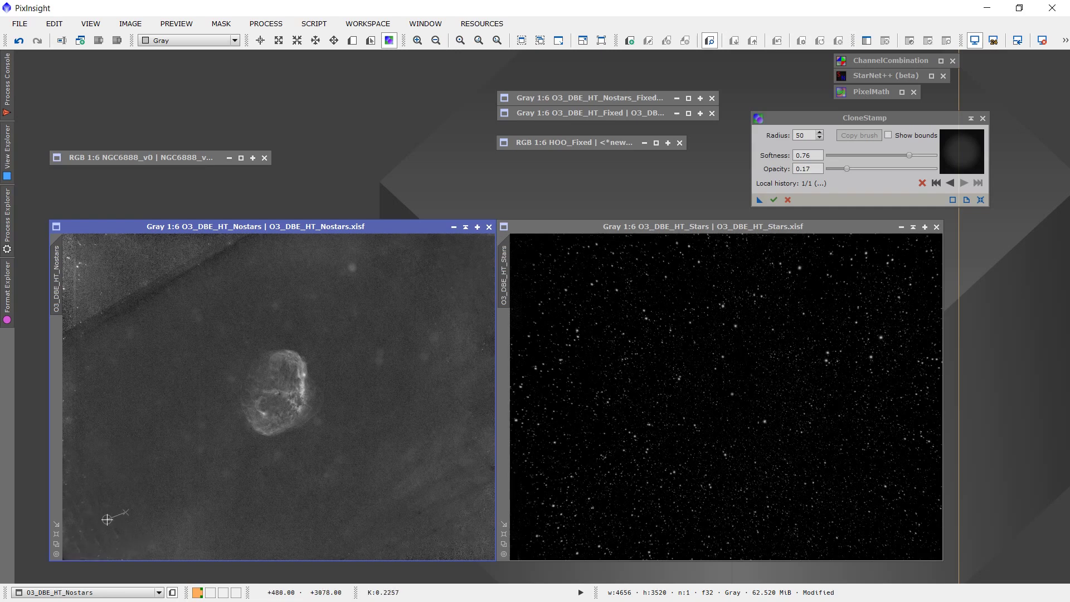
{"action": "key", "text": "Escape"}
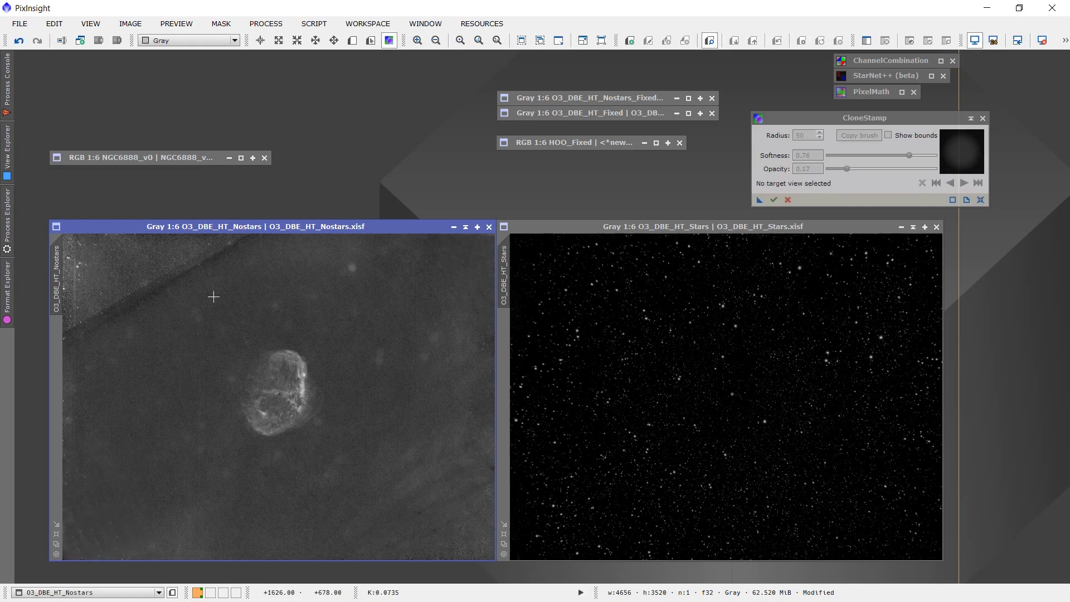
Clone background over the upper-left diagonal band, commit it, and add a final touch-up near the top
{"action": "left_click", "coordinate": [172, 312]}
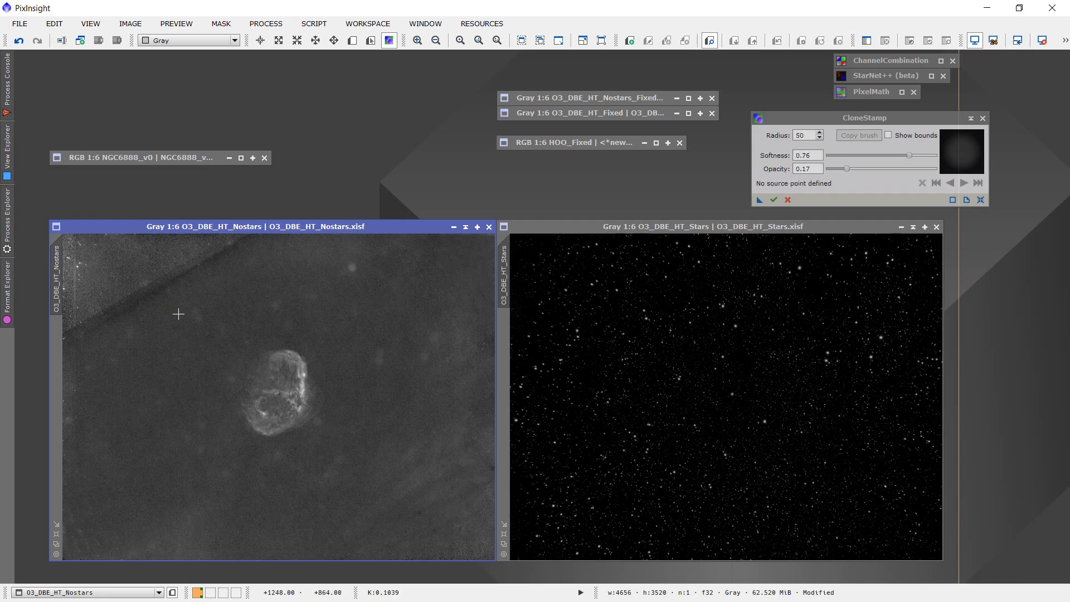
{"action": "left_click", "coordinate": [178, 314], "text": "ctrl"}
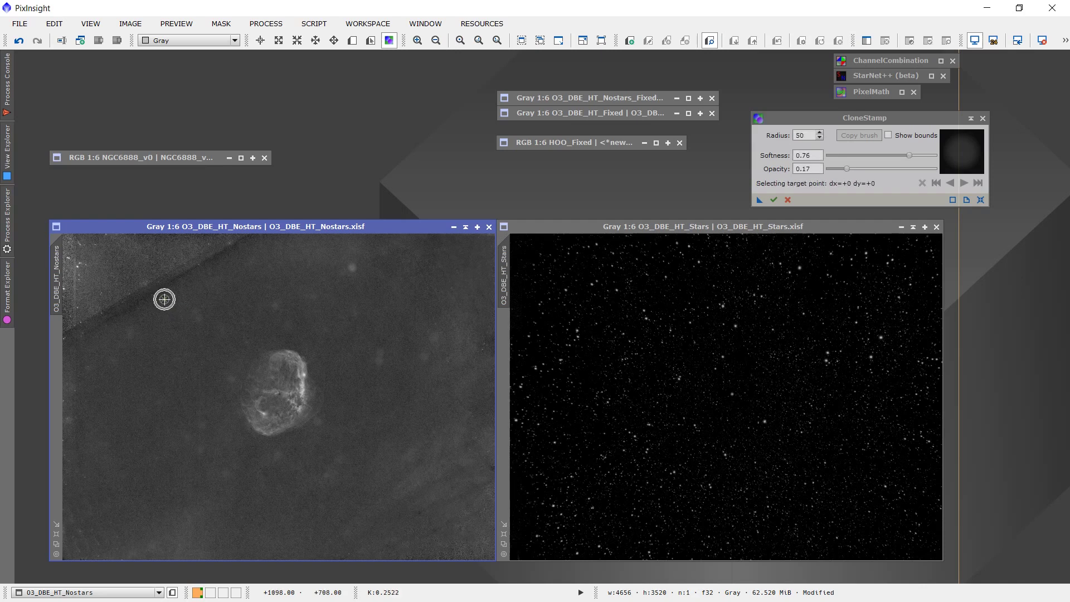
{"action": "left_click", "coordinate": [154, 285]}
{"action": "mouse_move", "coordinate": [152, 285]}
{"action": "left_mouse_down"}
{"action": "mouse_move", "coordinate": [199, 278]}
{"action": "mouse_move", "coordinate": [199, 259]}
{"action": "mouse_move", "coordinate": [232, 252]}
{"action": "mouse_move", "coordinate": [193, 270]}
{"action": "mouse_move", "coordinate": [241, 249]}
{"action": "mouse_move", "coordinate": [179, 267]}
{"action": "mouse_move", "coordinate": [224, 245]}
{"action": "left_mouse_up"}
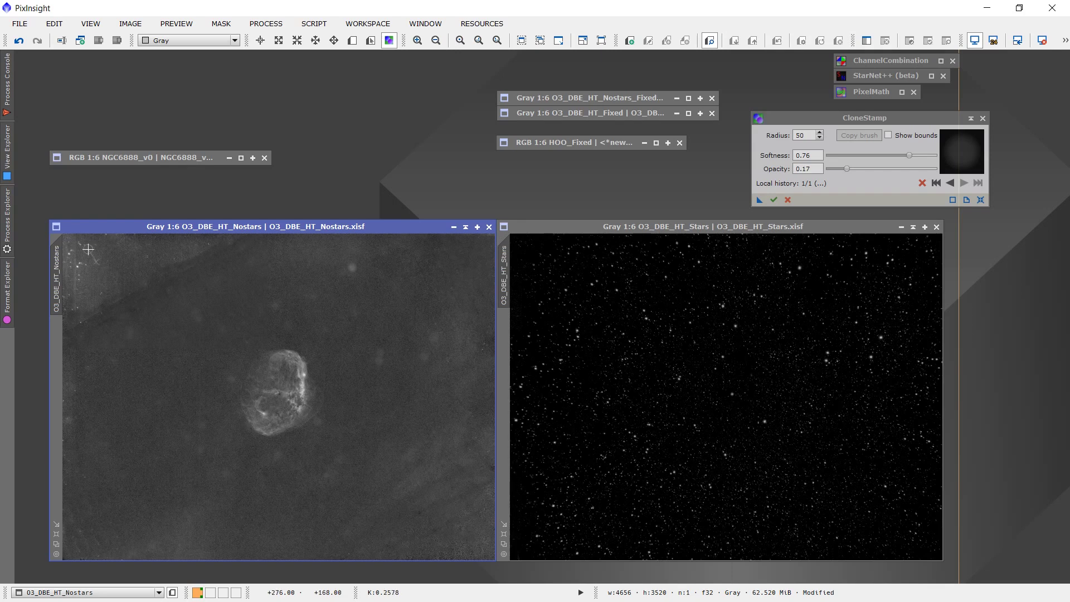
{"action": "left_click_drag", "start_coordinate": [103, 272], "coordinate": [73, 295]}
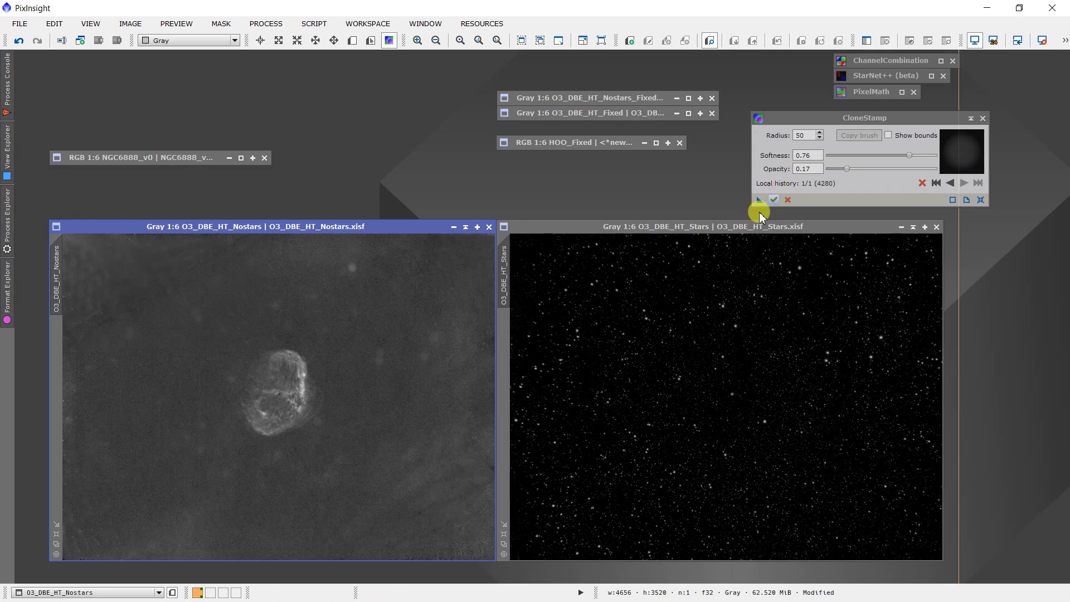
{"action": "left_click", "coordinate": [773, 200]}
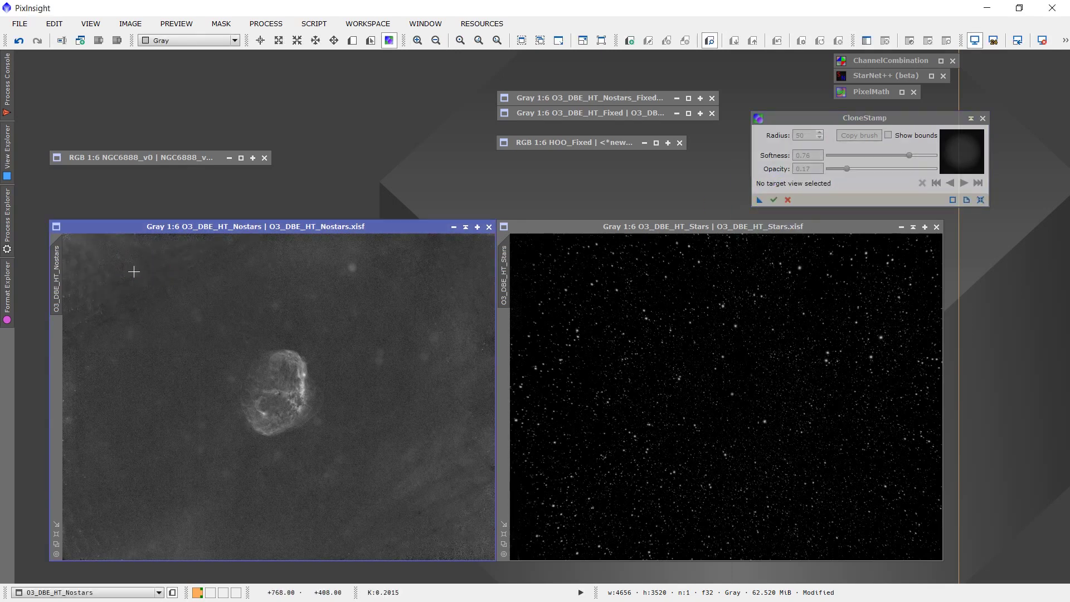
{"action": "left_click", "coordinate": [170, 265]}
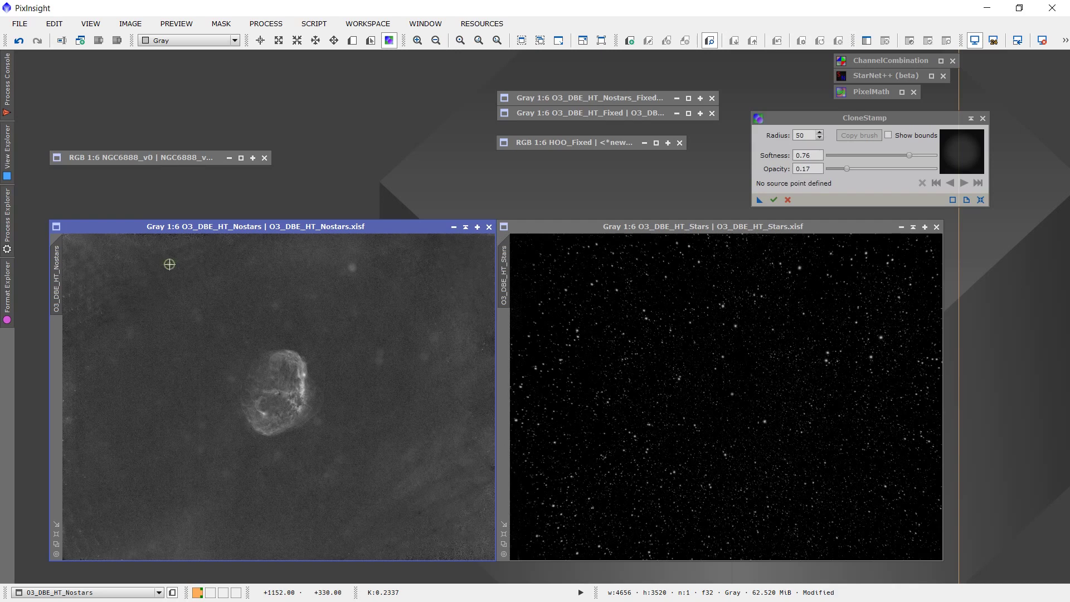
{"action": "left_click", "coordinate": [168, 264], "text": "ctrl"}
{"action": "left_click", "coordinate": [774, 199]}
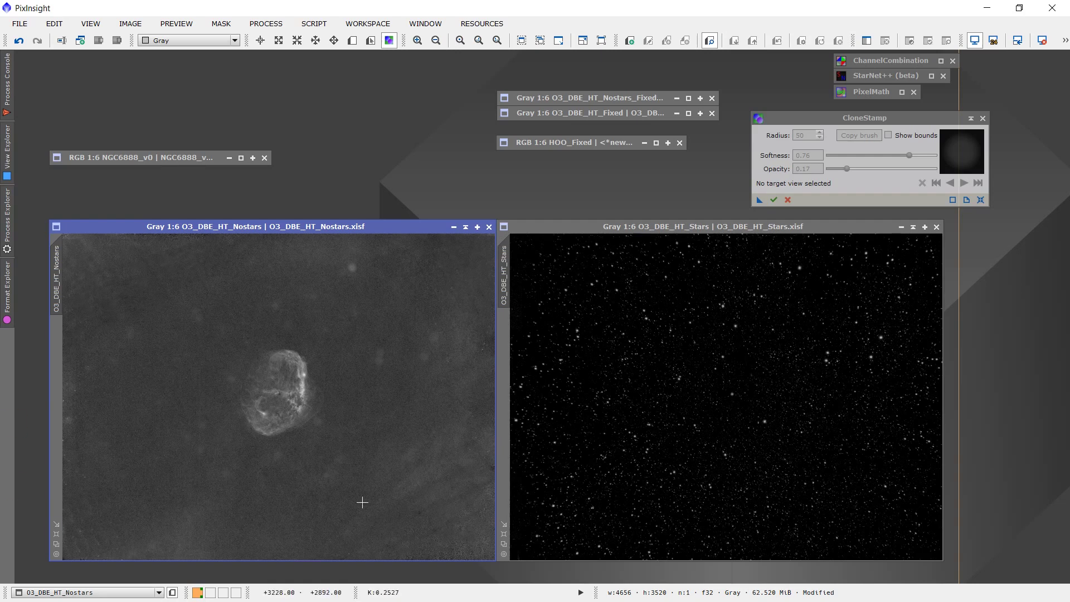
Close CloneStamp, restore O3_DBE_HT_Nostars_Fixed, and close the unfixed O3_DBE_HT_Nostars view
{"action": "left_click", "coordinate": [980, 114]}
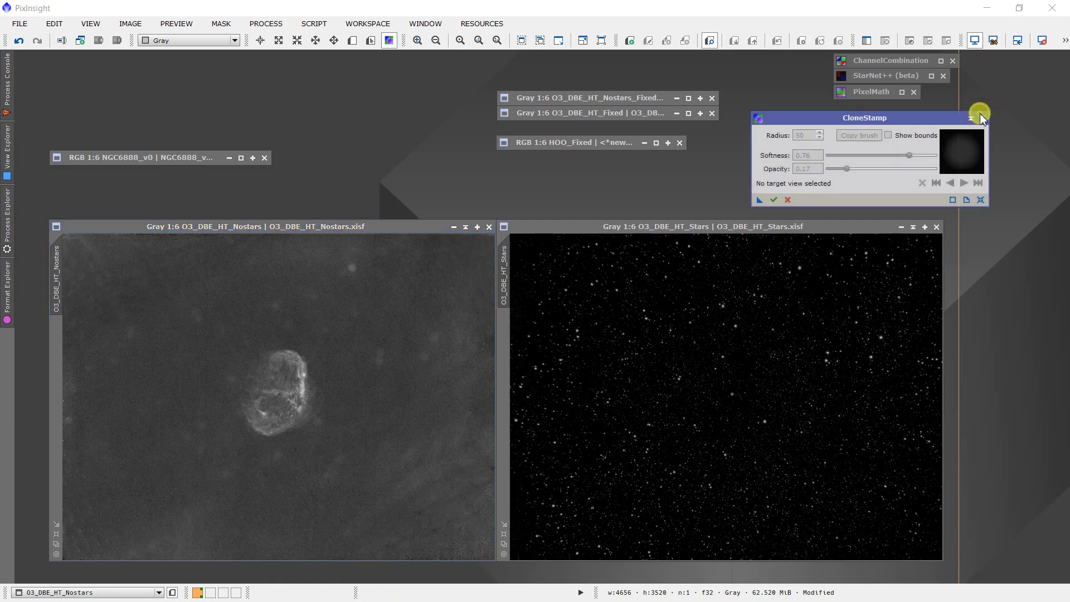
{"action": "left_click", "coordinate": [982, 119]}
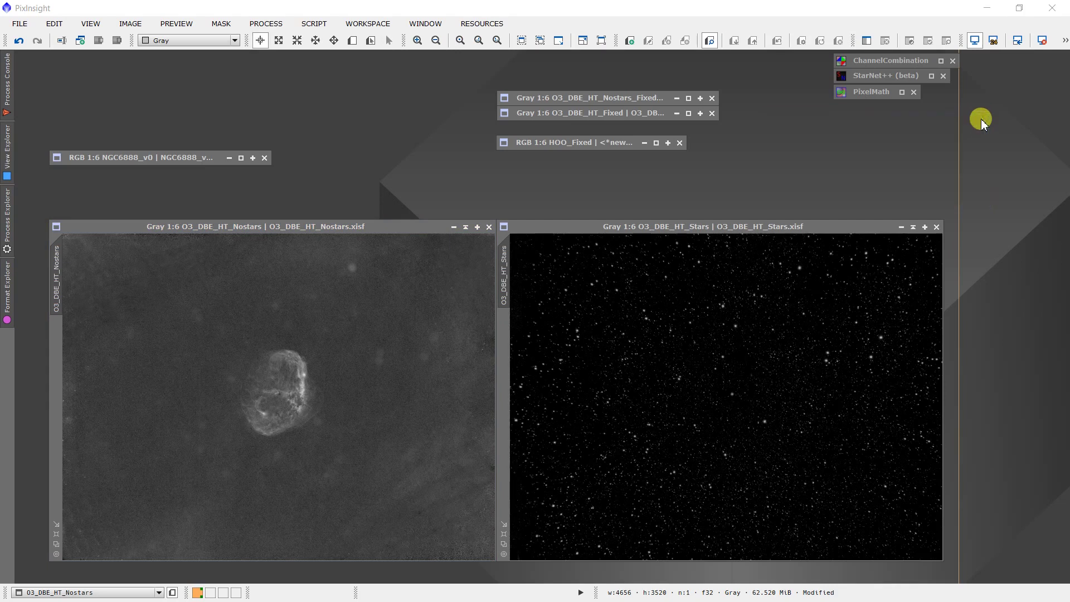
{"action": "double_click", "coordinate": [592, 99]}
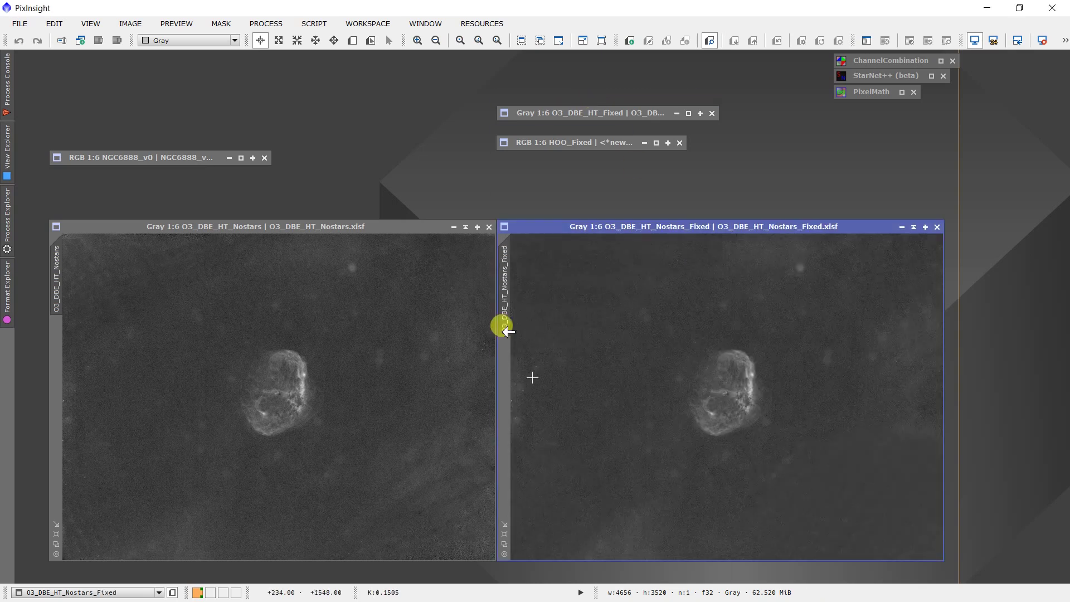
{"action": "left_click", "coordinate": [489, 227]}
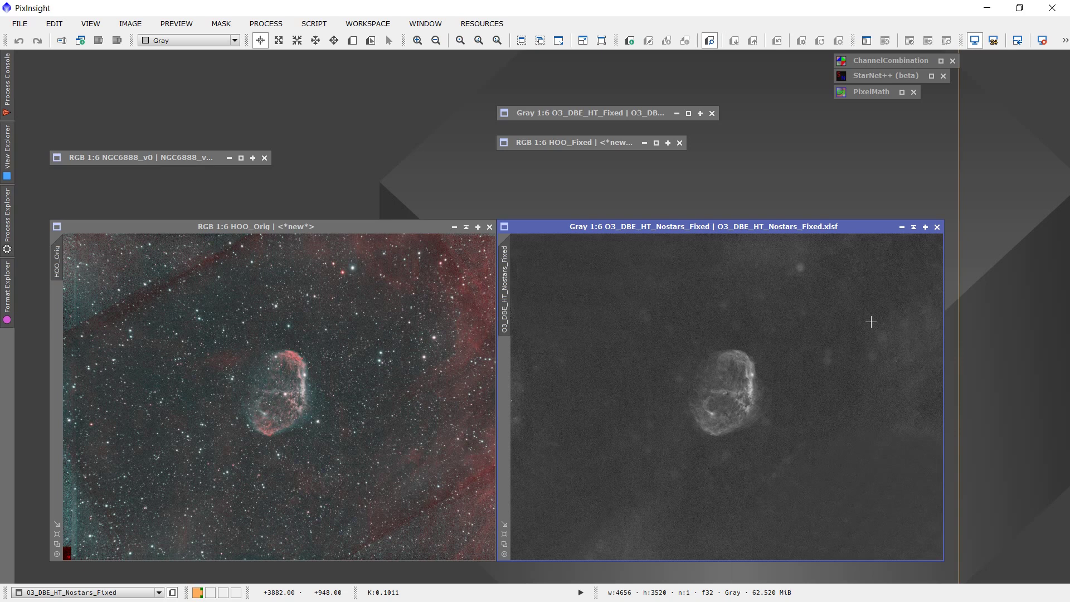
{"action": "double_click", "coordinate": [872, 94]}
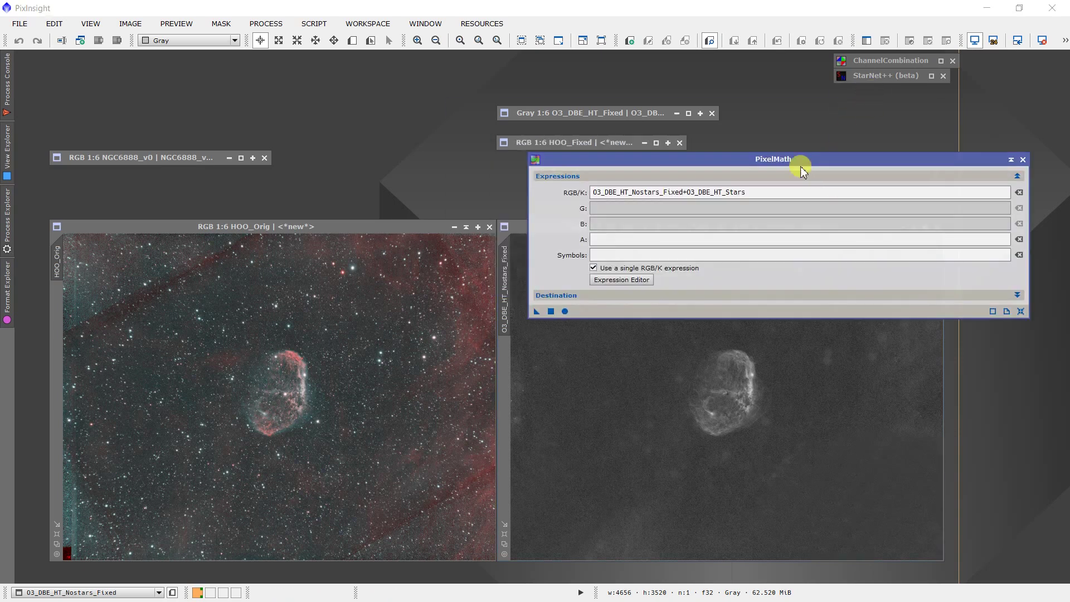
Apply PixelMath O3_DBE_HT_Nostars_Fixed+O3_DBE_HT_Stars as a new image and place Image16 on the left
{"action": "left_click", "coordinate": [641, 284]}
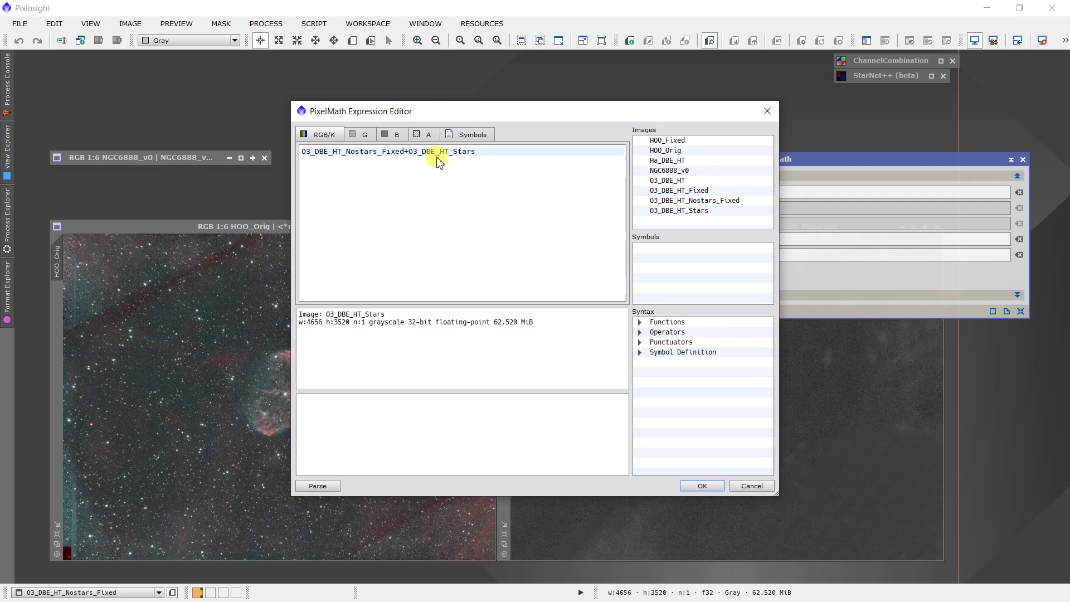
{"action": "key", "text": "Escape"}
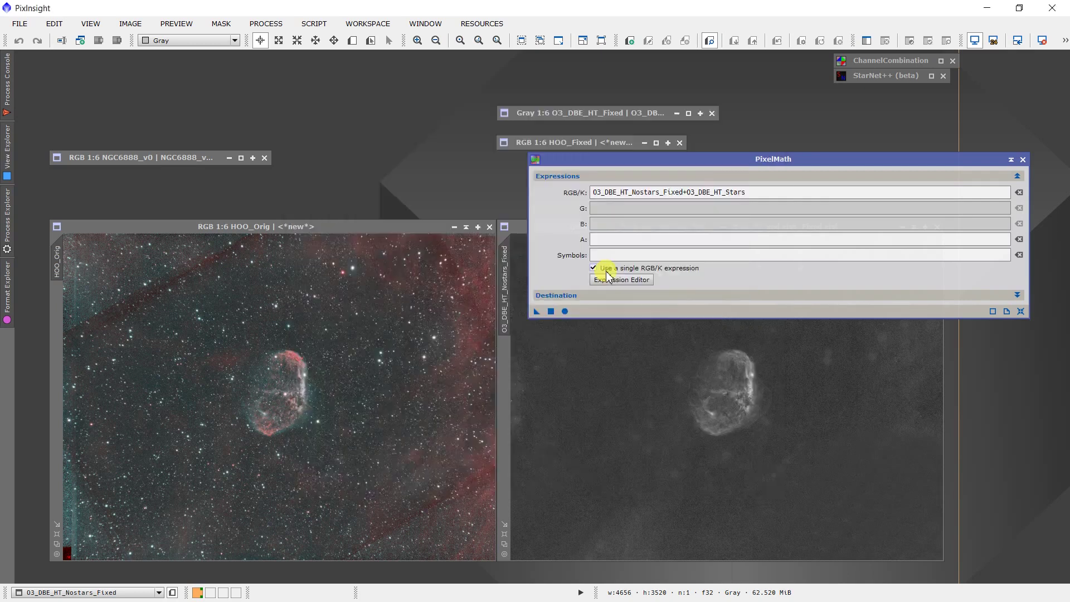
{"action": "left_click", "coordinate": [1020, 297]}
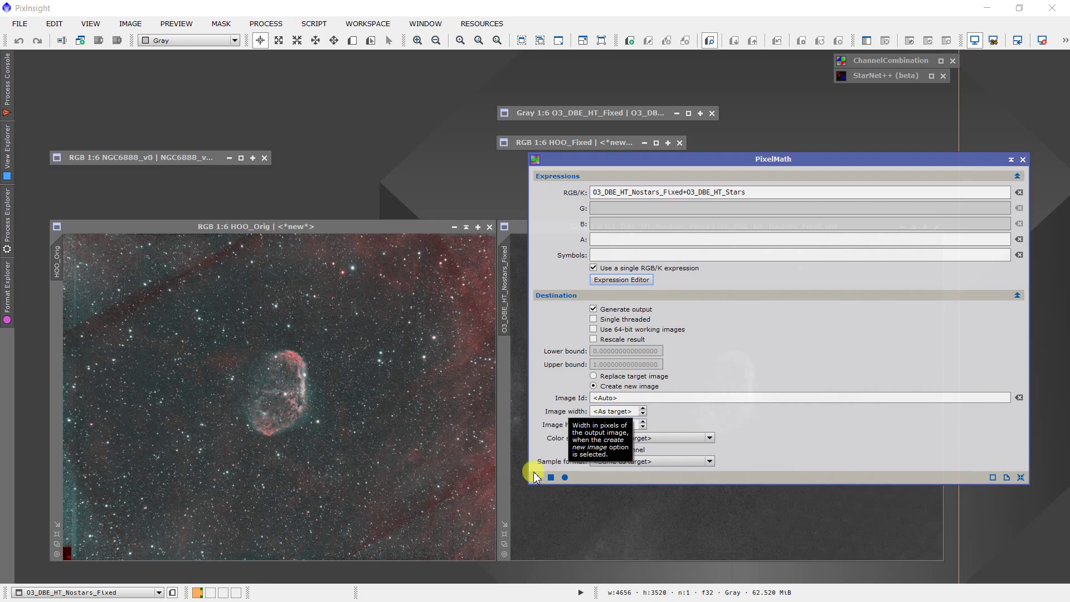
{"action": "left_click", "coordinate": [567, 477]}
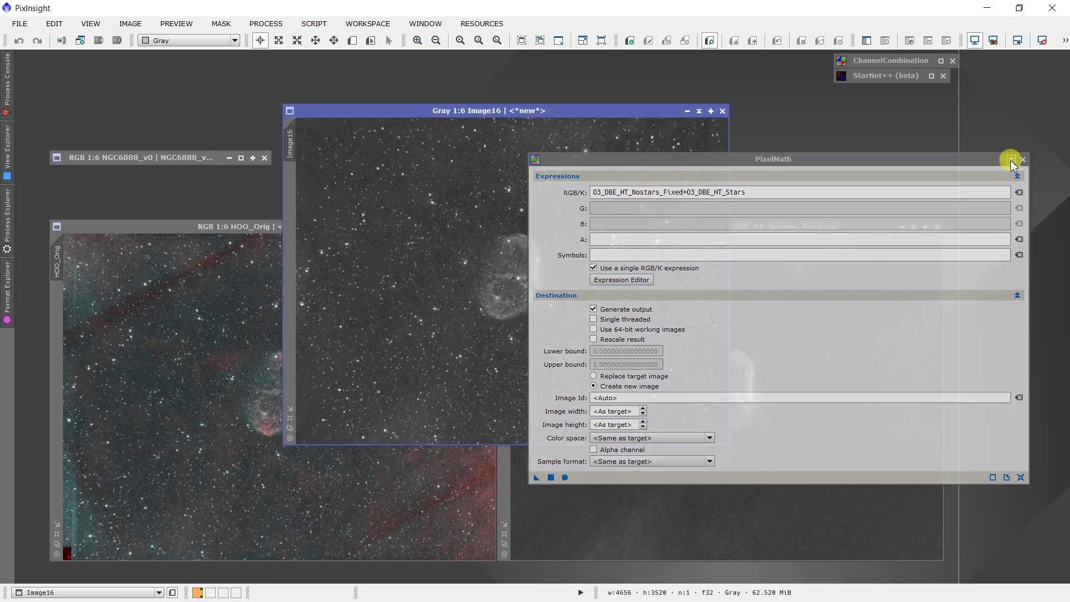
{"action": "left_click", "coordinate": [1011, 160]}
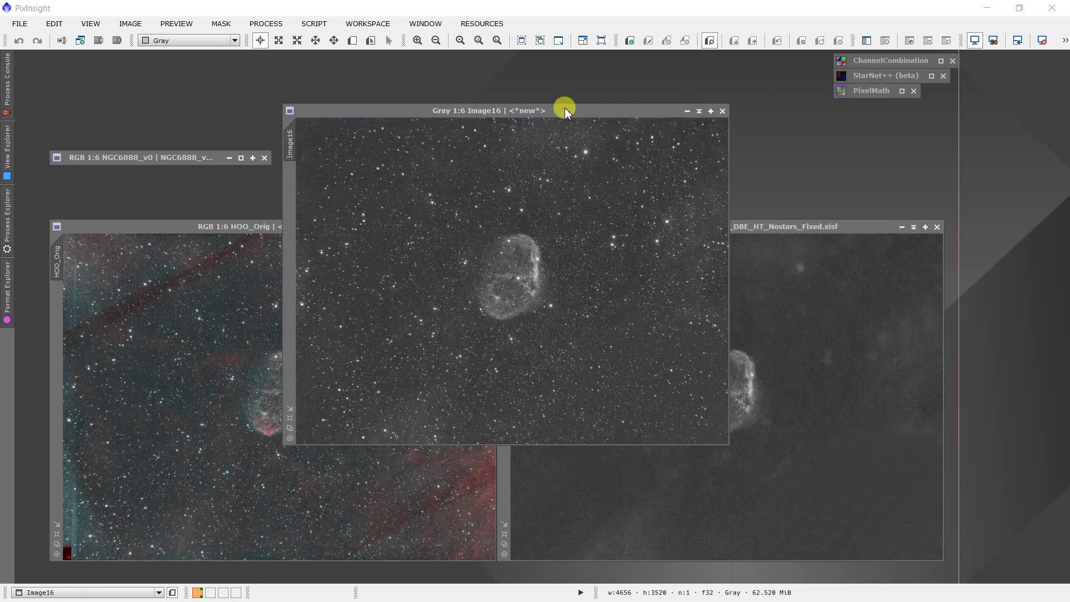
{"action": "left_click_drag", "start_coordinate": [564, 108], "coordinate": [329, 226]}
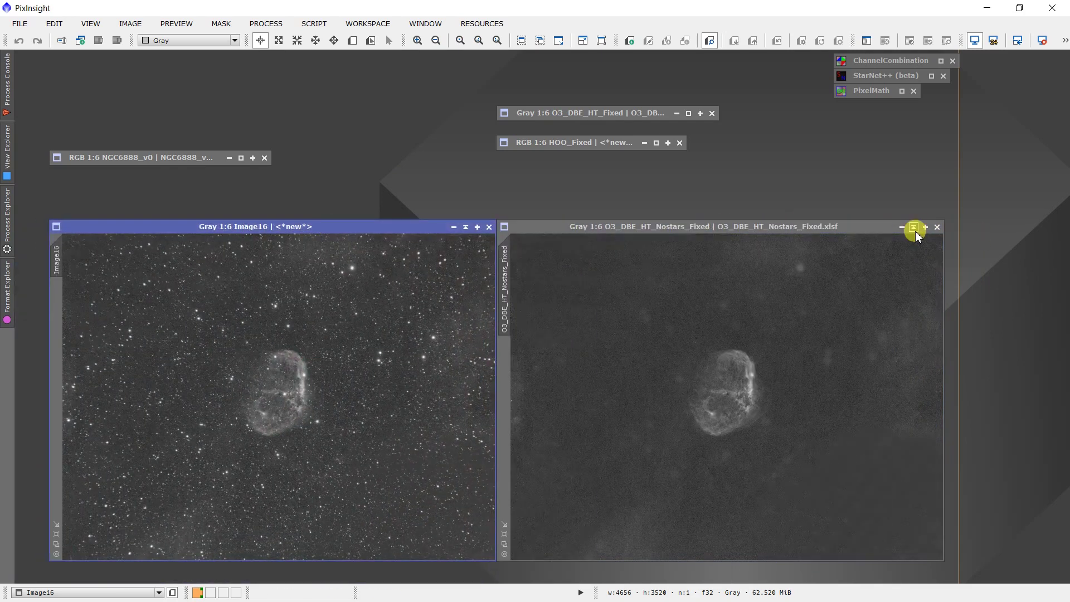
Minimize the fixed starless image, compare Image16 with O3_DBE_HT, and move Image16 to the right
{"action": "left_click", "coordinate": [912, 228]}
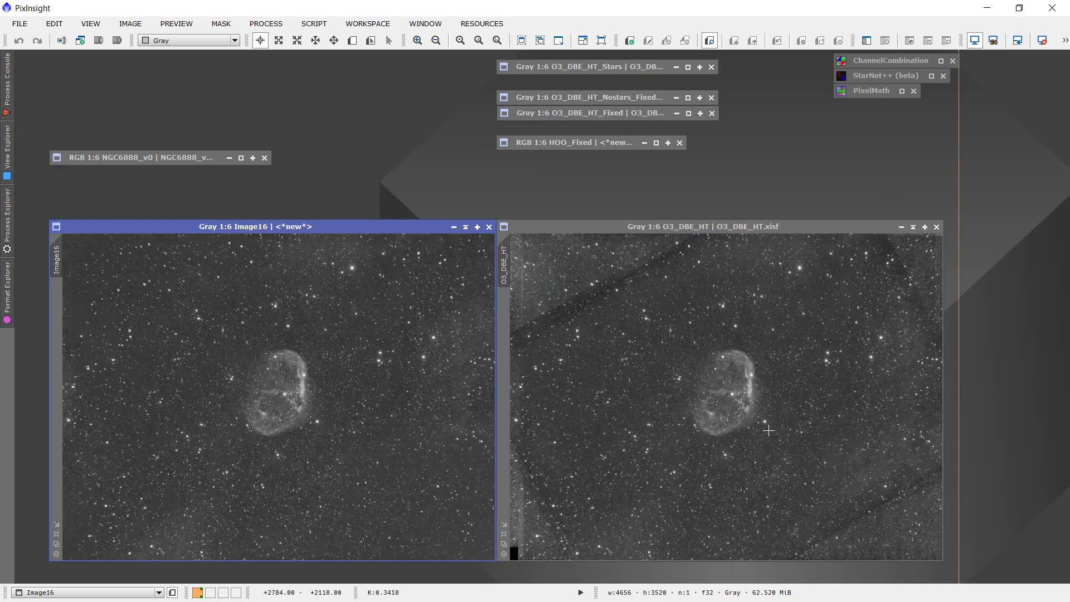
{"action": "left_click", "coordinate": [509, 335]}
{"action": "left_click", "coordinate": [516, 288]}
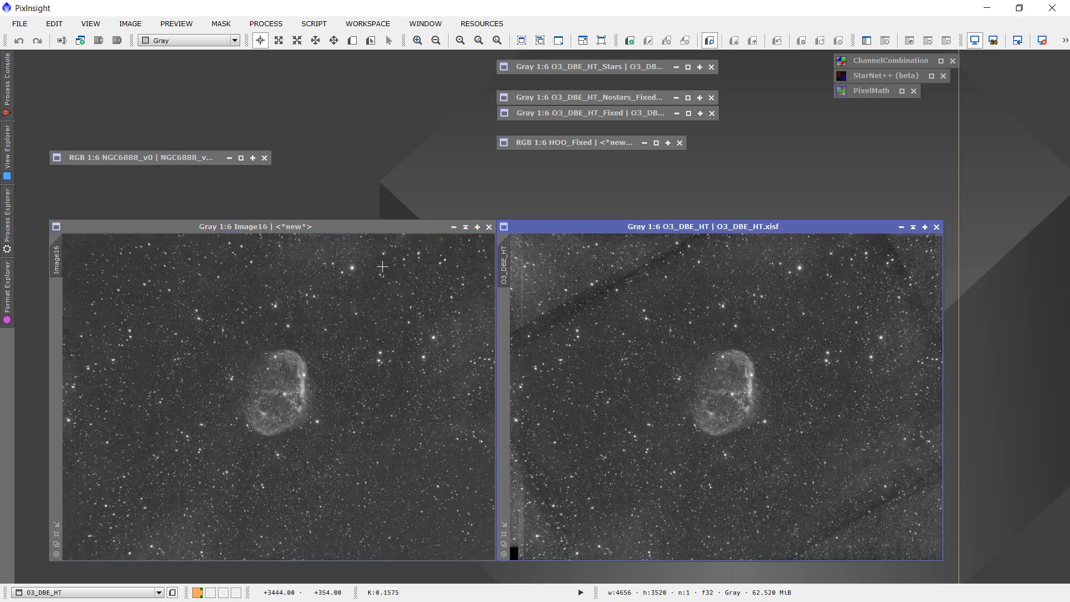
{"action": "left_click_drag", "start_coordinate": [421, 225], "coordinate": [868, 226]}
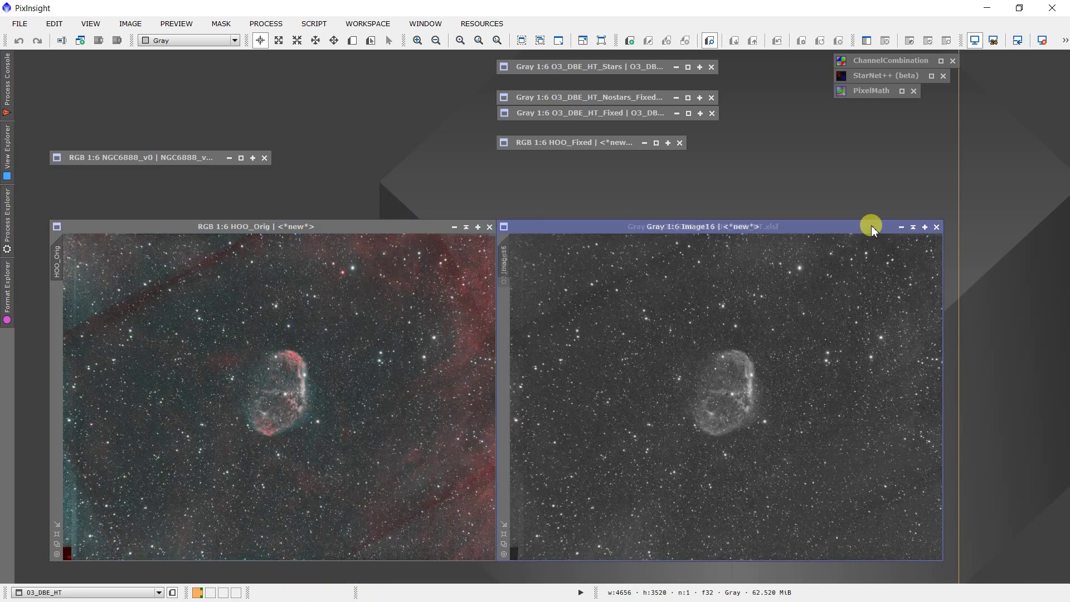
{"action": "double_click", "coordinate": [887, 59]}
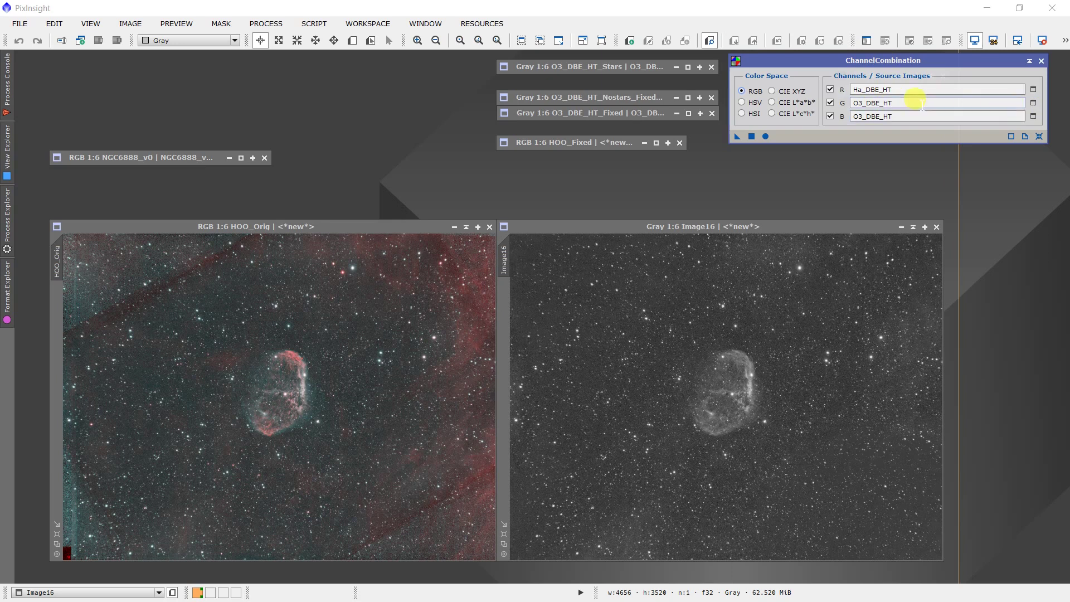
Set ChannelCombination green and blue to O3_DBE_HT_Fixed and show HOO_Fixed beside HOO_Orig
{"action": "left_click", "coordinate": [1034, 104]}
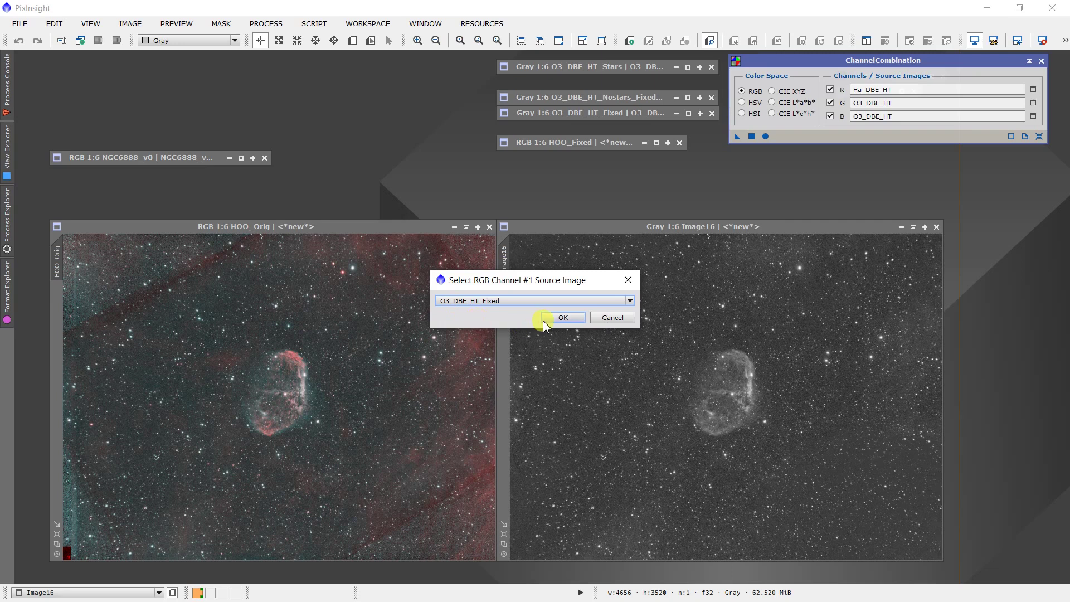
{"action": "left_click", "coordinate": [562, 317]}
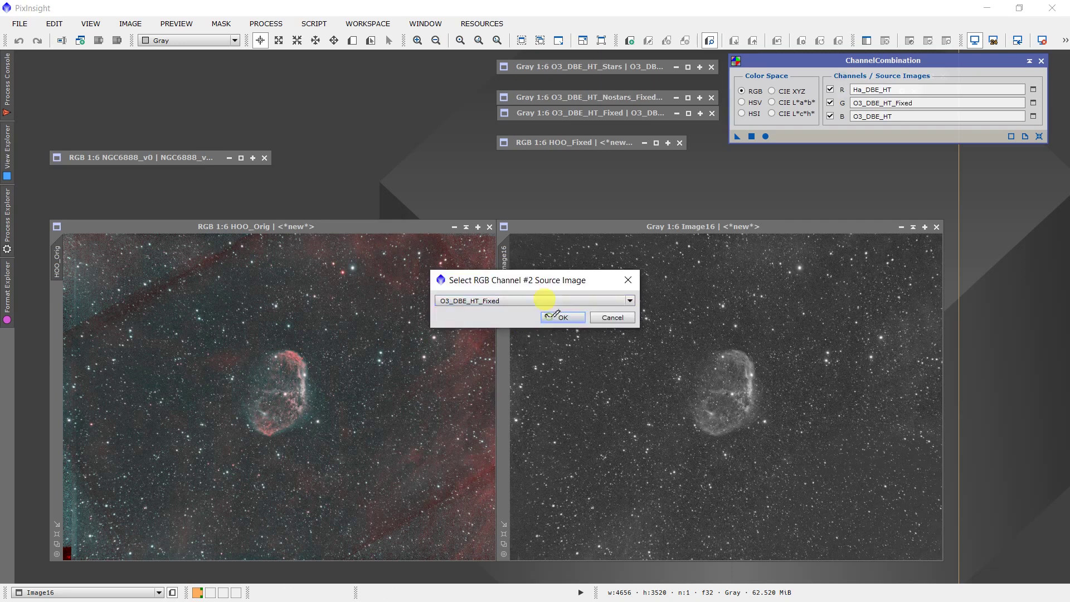
{"action": "left_click", "coordinate": [560, 318]}
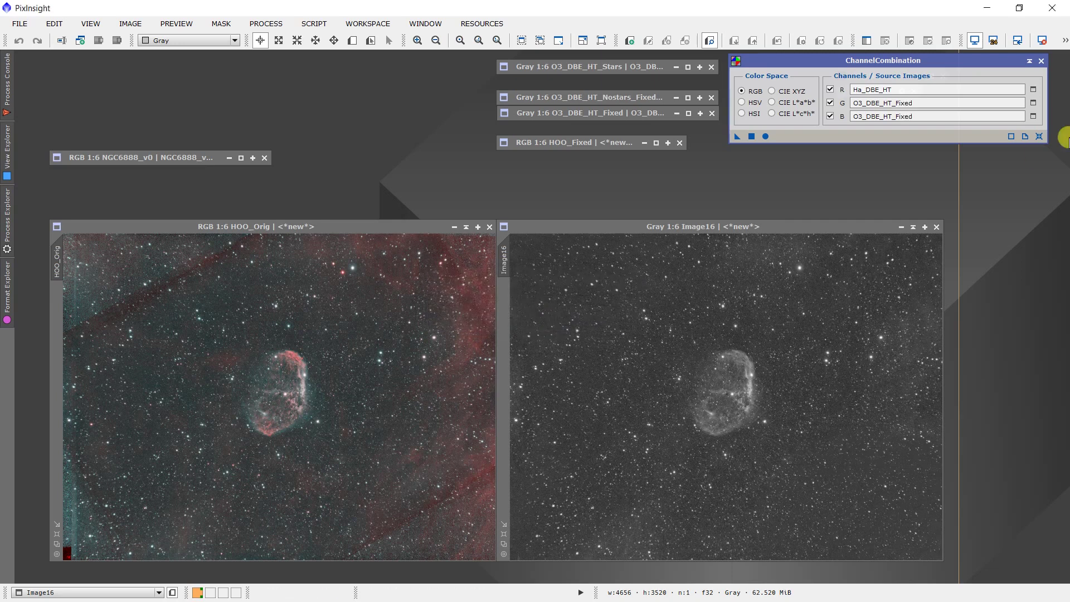
{"action": "left_click", "coordinate": [1030, 61]}
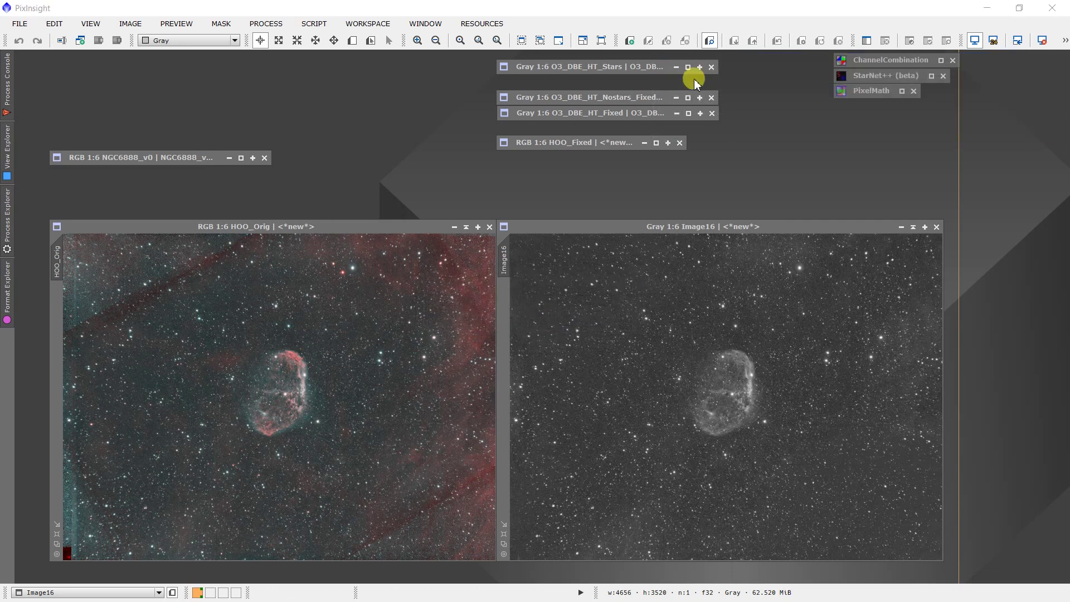
{"action": "double_click", "coordinate": [655, 112]}
{"action": "double_click", "coordinate": [576, 143]}
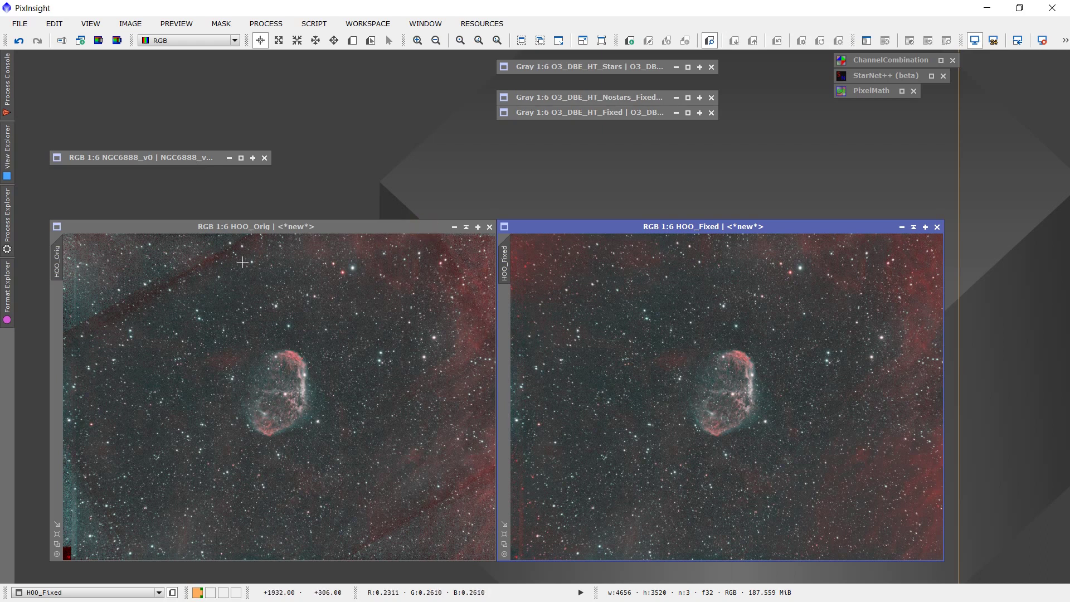
{"action": "left_click", "coordinate": [34, 341]}
Restore the earlier NGC6888_v0 colour result beside HOO_Fixed for comparison
{"action": "left_click", "coordinate": [122, 154]}
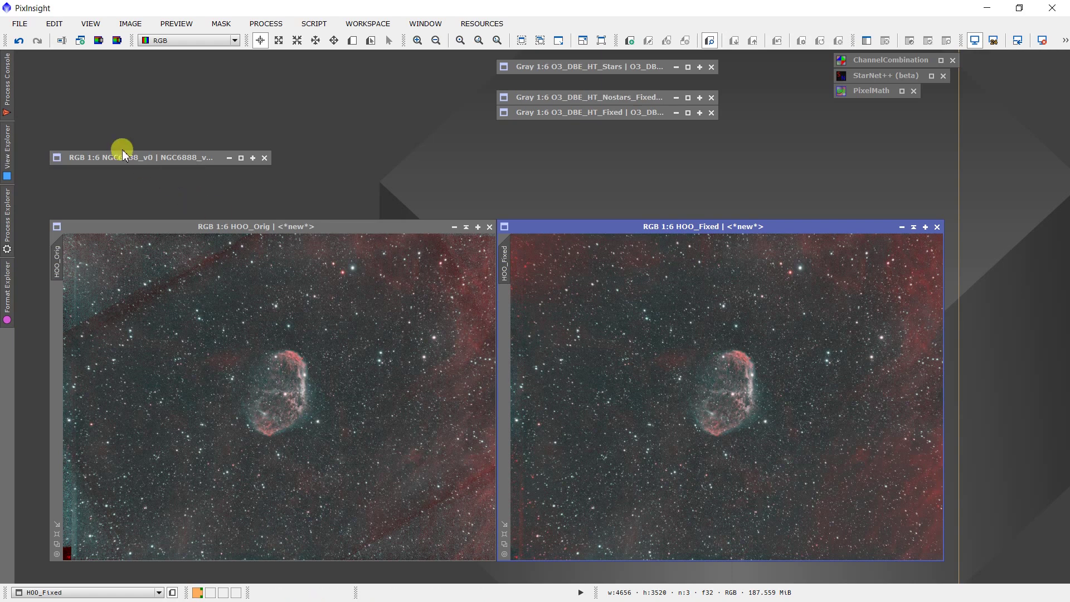
{"action": "double_click", "coordinate": [128, 159]}
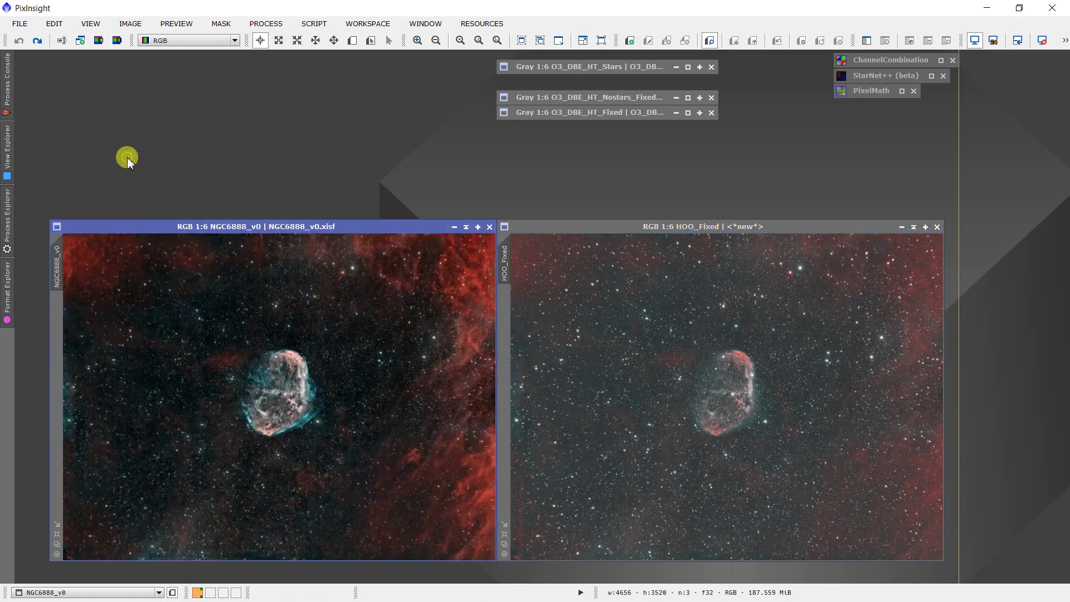